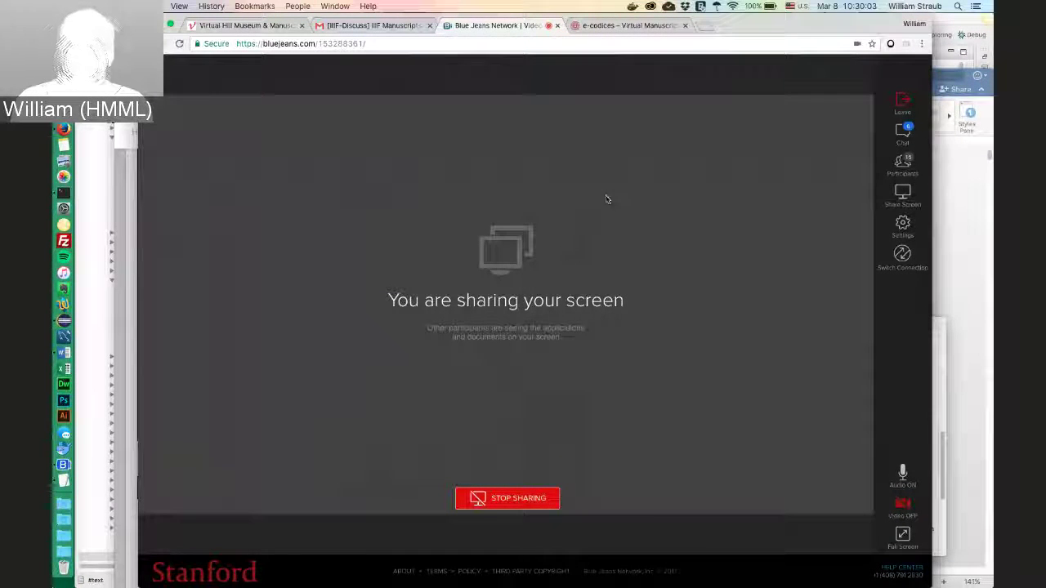
Step: Switch the shared browser to the Virtual Hill Museum tab showing the HMML homepage
click(226, 27)
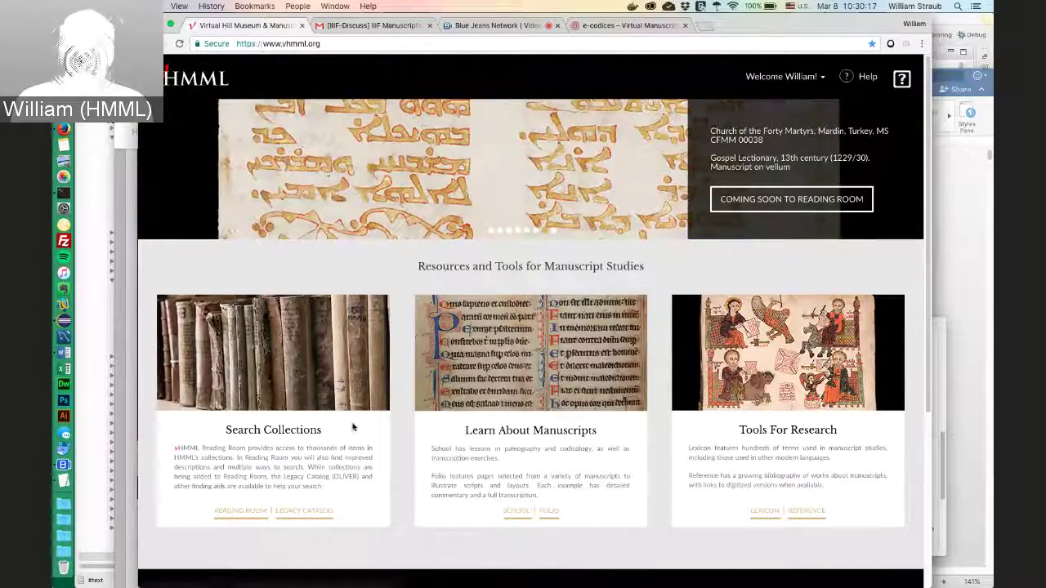
Step: Enter the Reading Room and run an empty search listing all 13,298 records
click(238, 513)
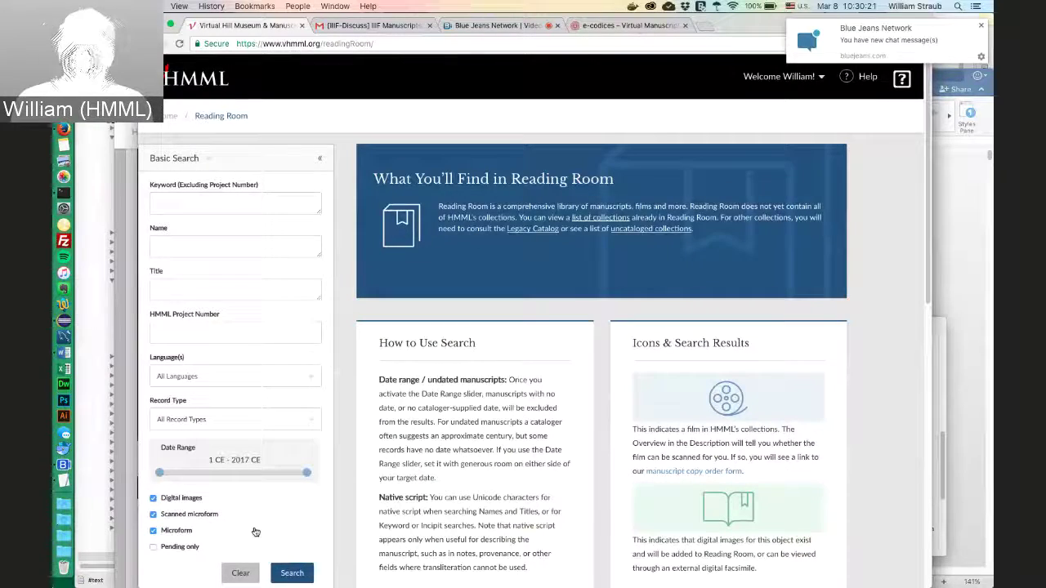
click(291, 574)
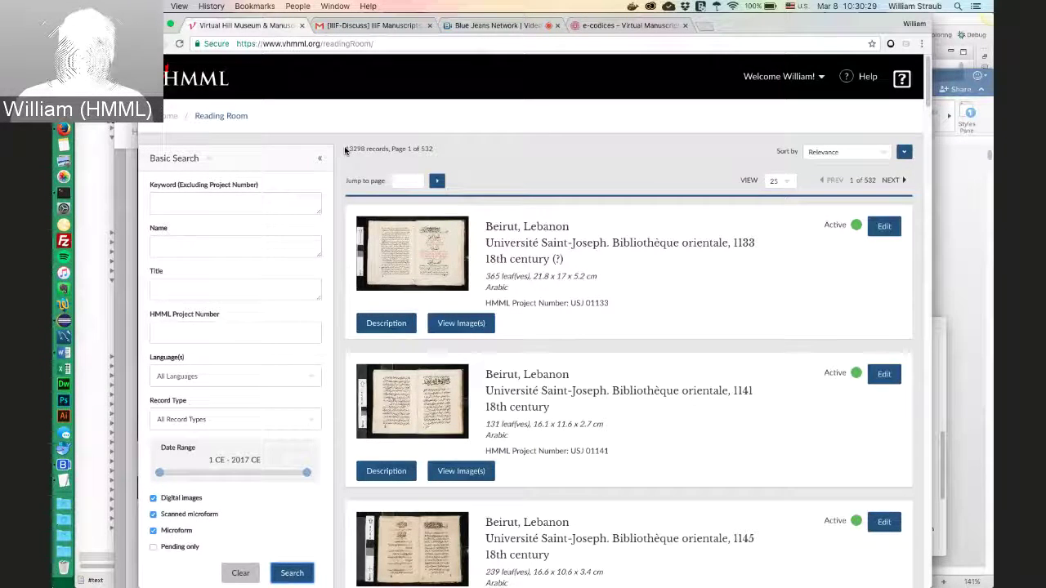
Step: Set Record Type to Manuscript and search again, leaving 11,452 records
click(304, 423)
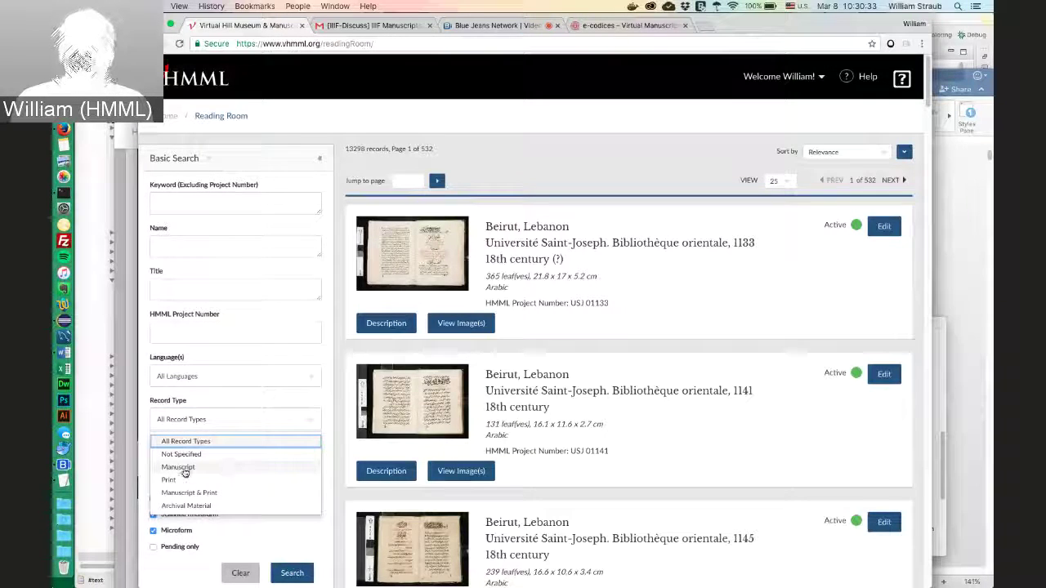
click(178, 467)
click(225, 420)
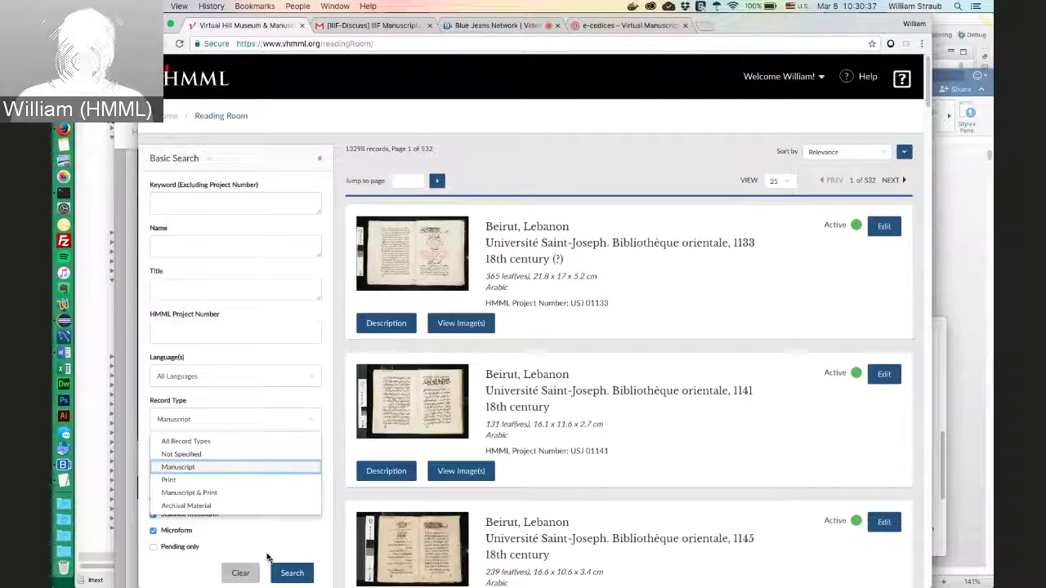
click(292, 573)
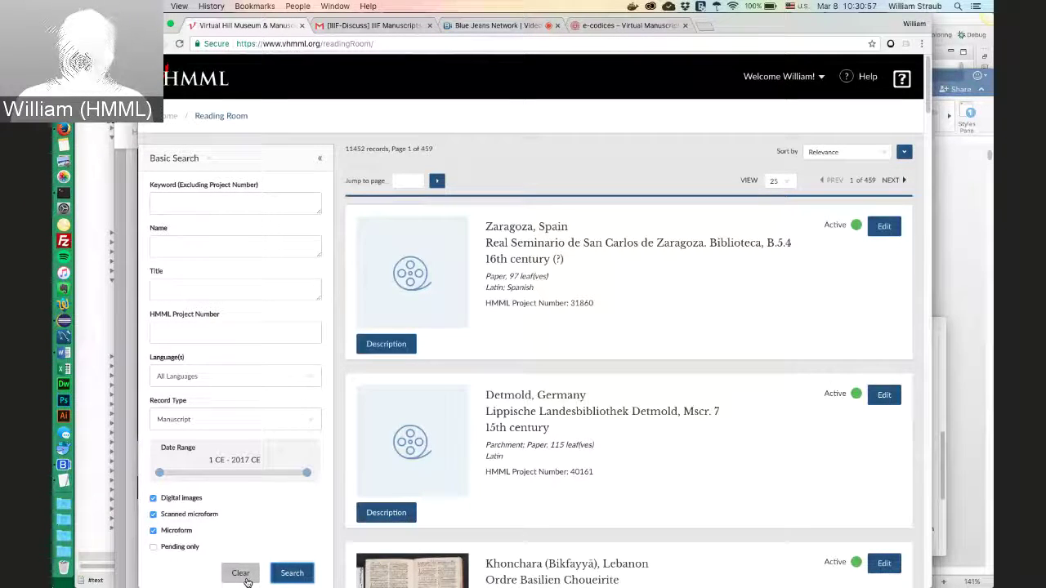
Step: Search the keyword "book of medicine", narrowing results to four records including OLM 00615
click(186, 206)
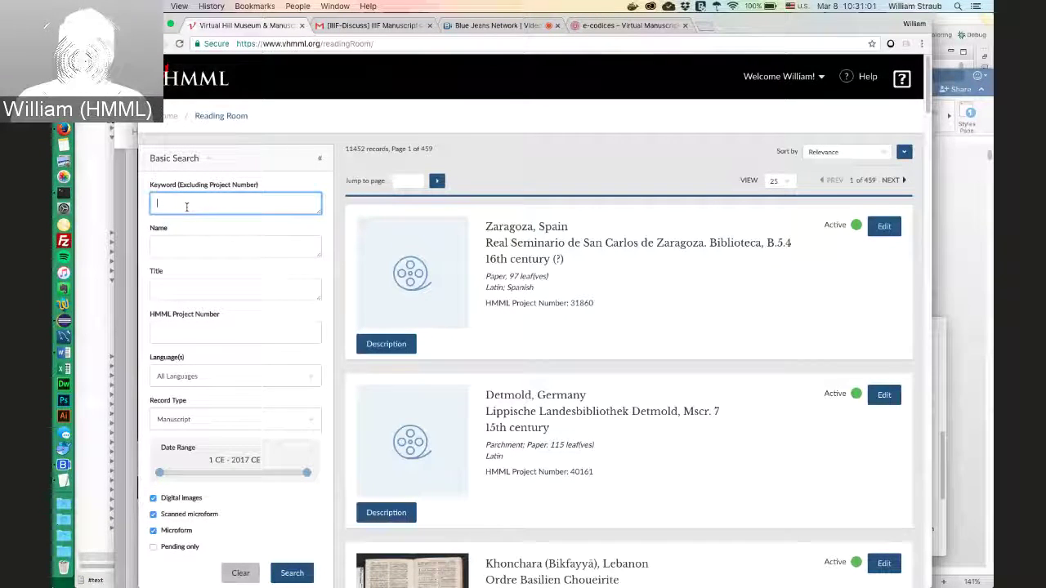
text(book o)
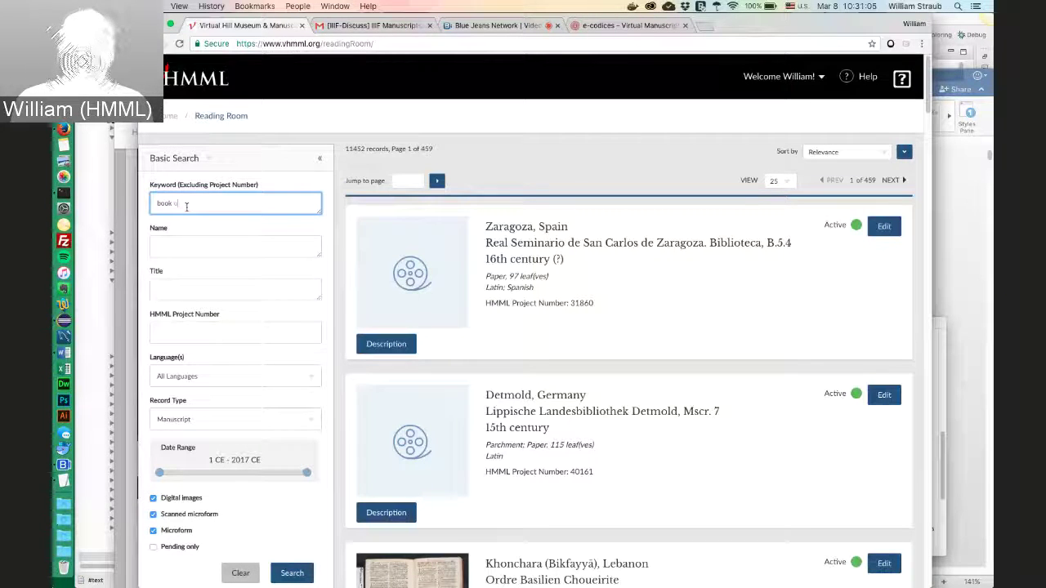
text(f medicine)
key(Return)
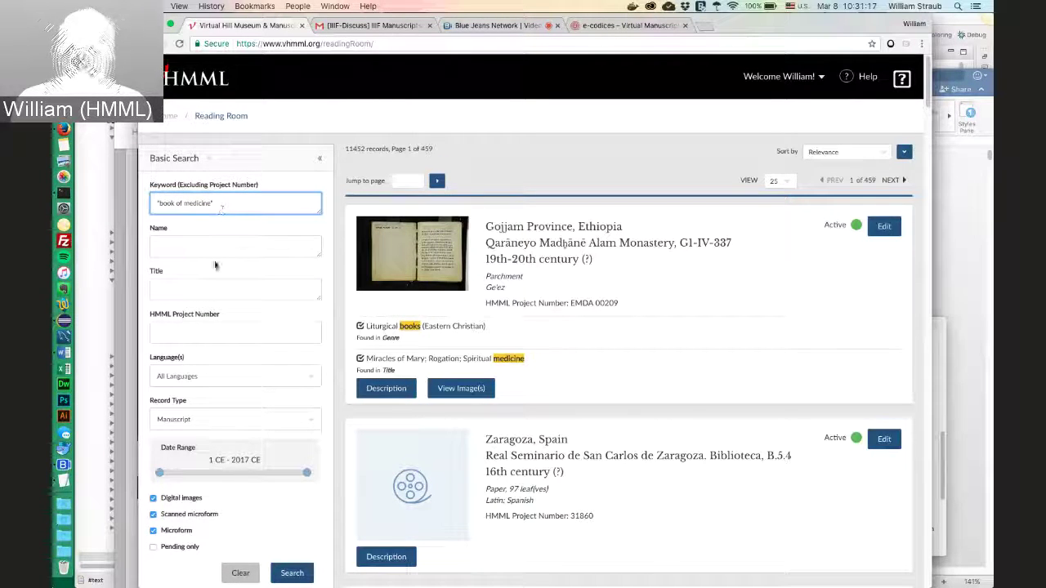
click(292, 574)
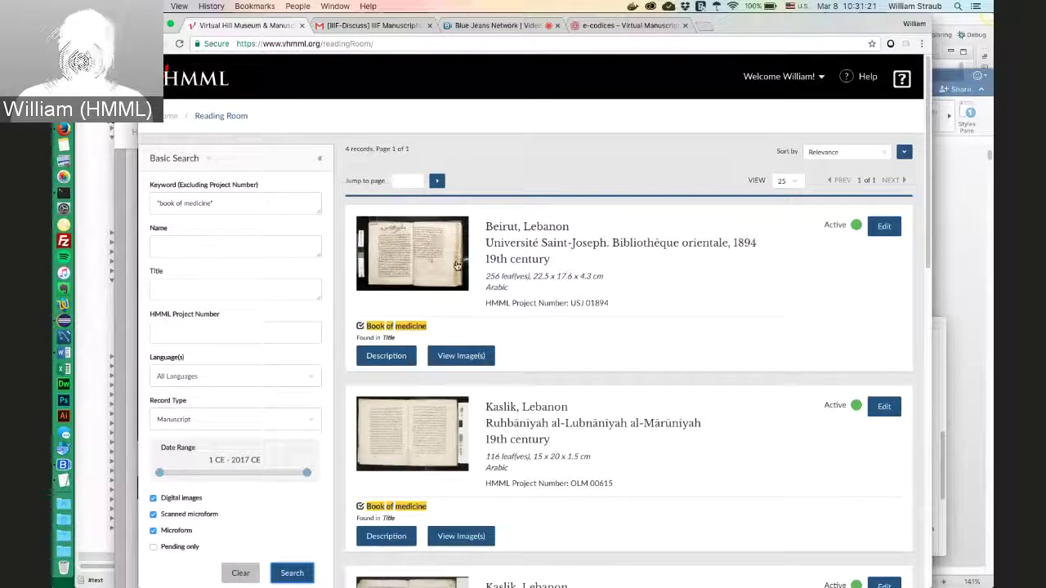
scroll(567, 352, down, 5)
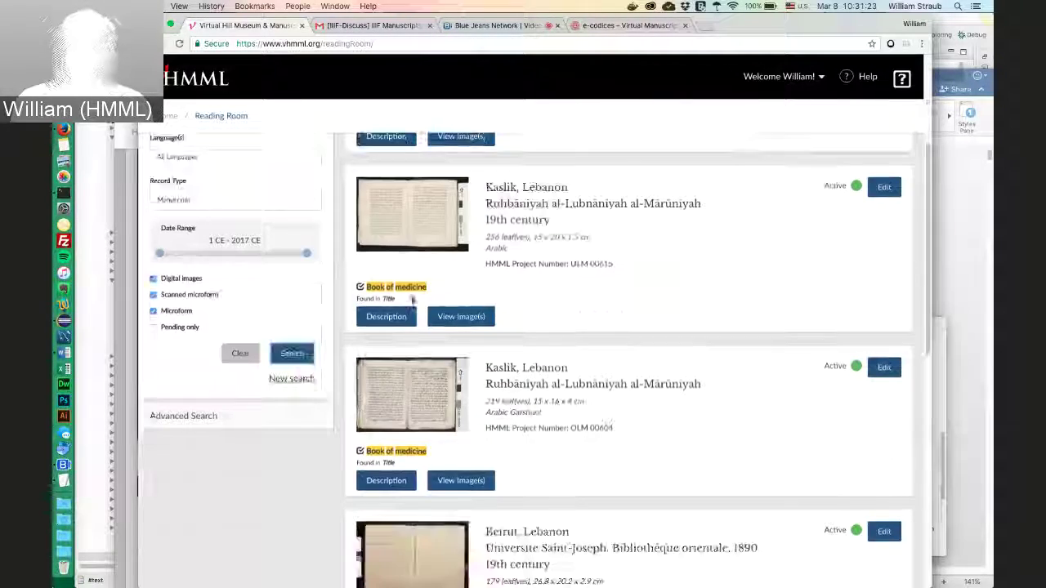
Step: View OLM 00615's images three spreads back, with the description hidden and search panel reopened
click(456, 317)
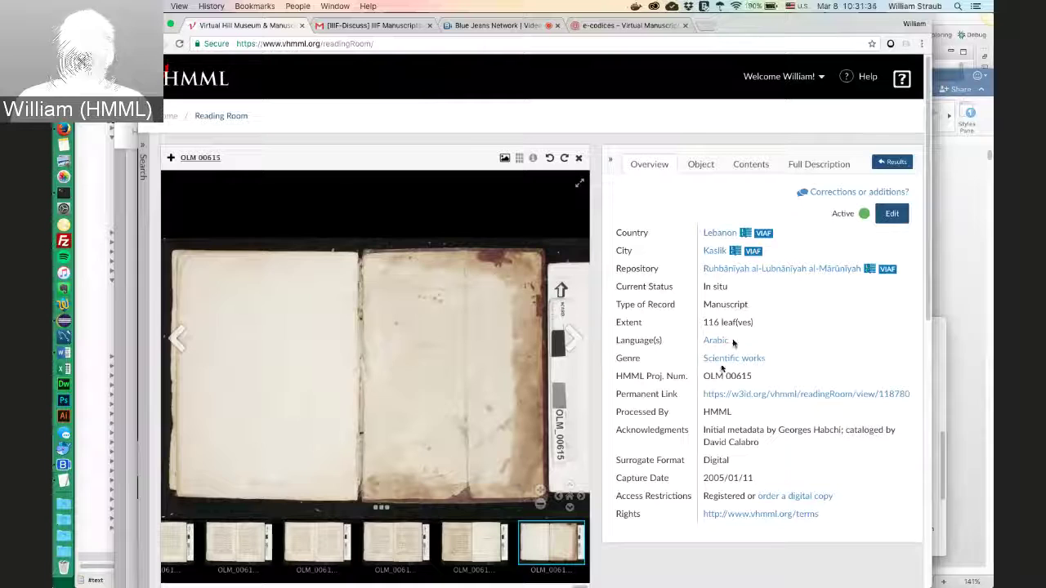
drag(729, 341, 701, 341)
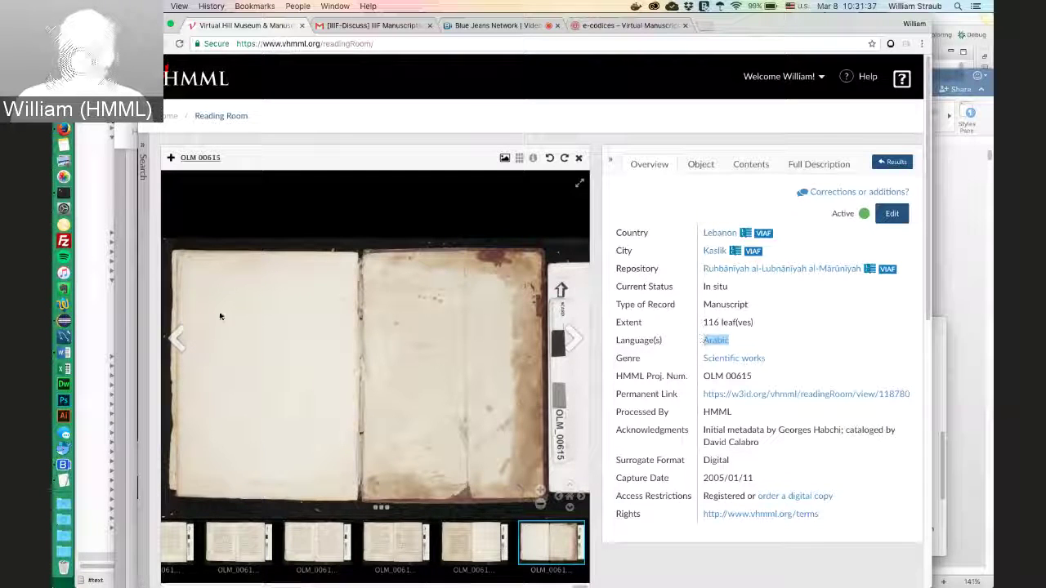
click(178, 342)
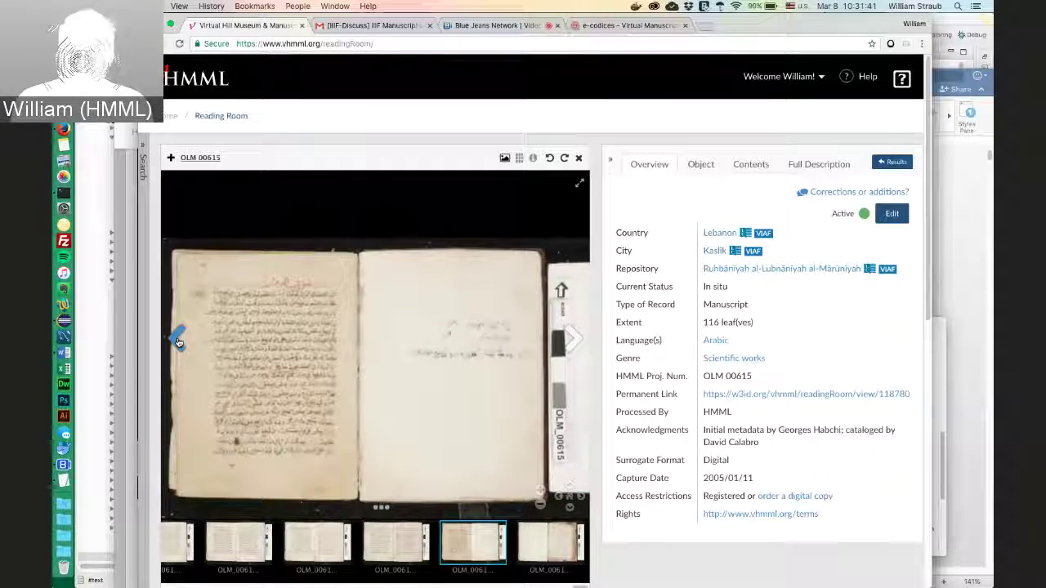
click(178, 341)
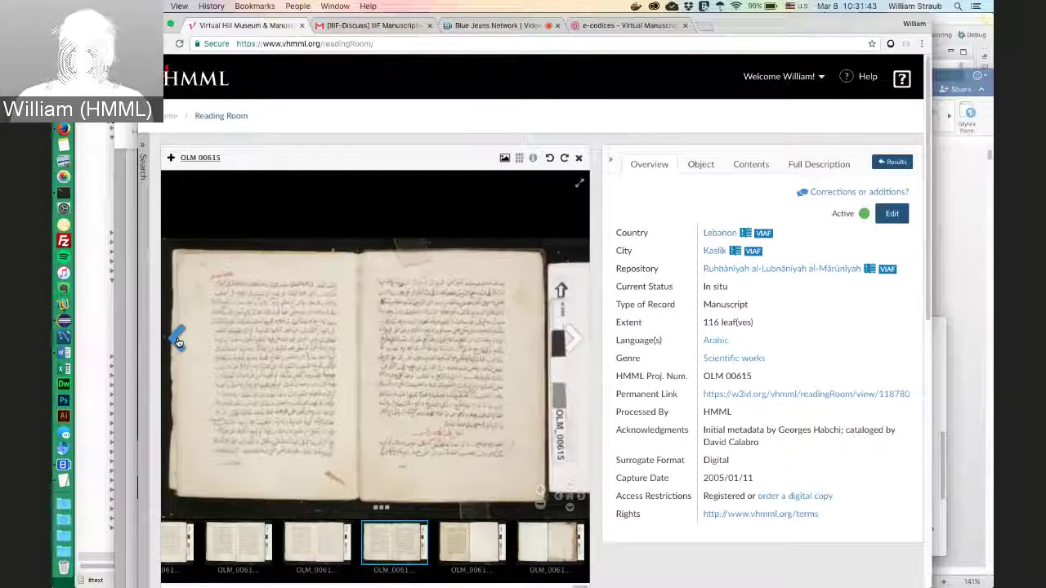
click(178, 342)
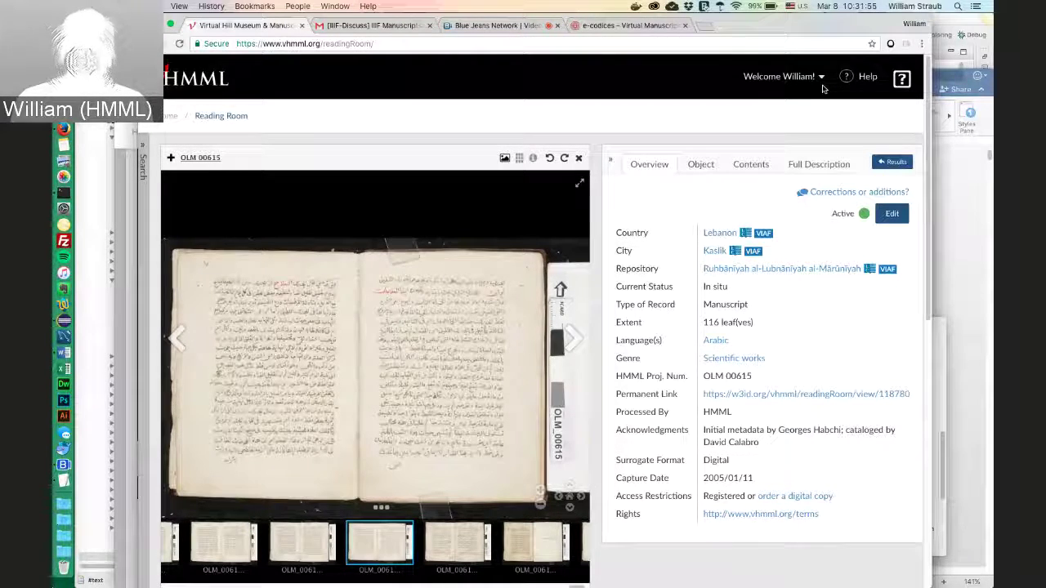
click(610, 164)
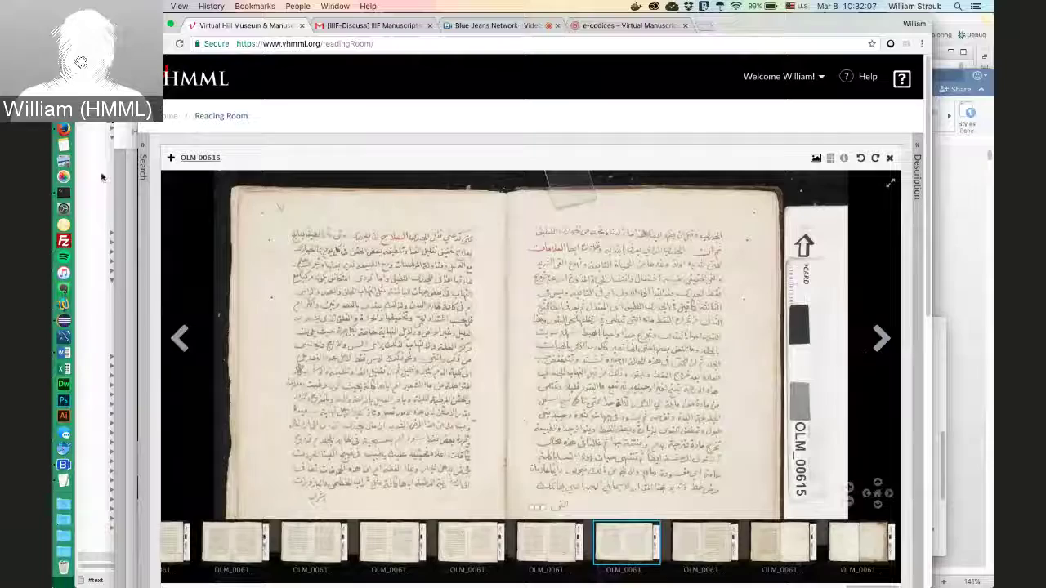
click(143, 168)
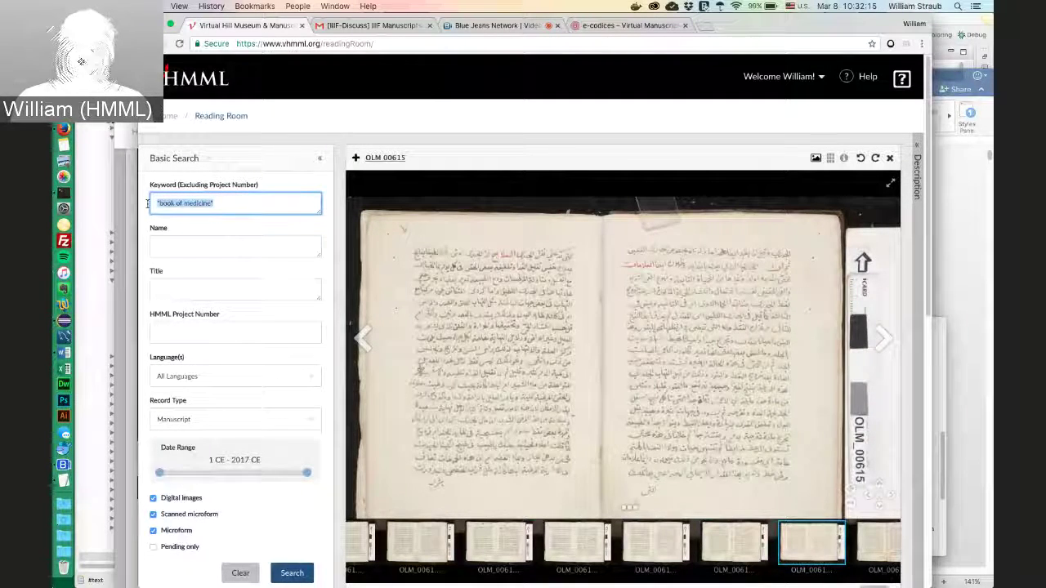
Step: Run a keyword search for 'birgu', returning Mdina Cathedral Antiphonaria A and B
text(il)
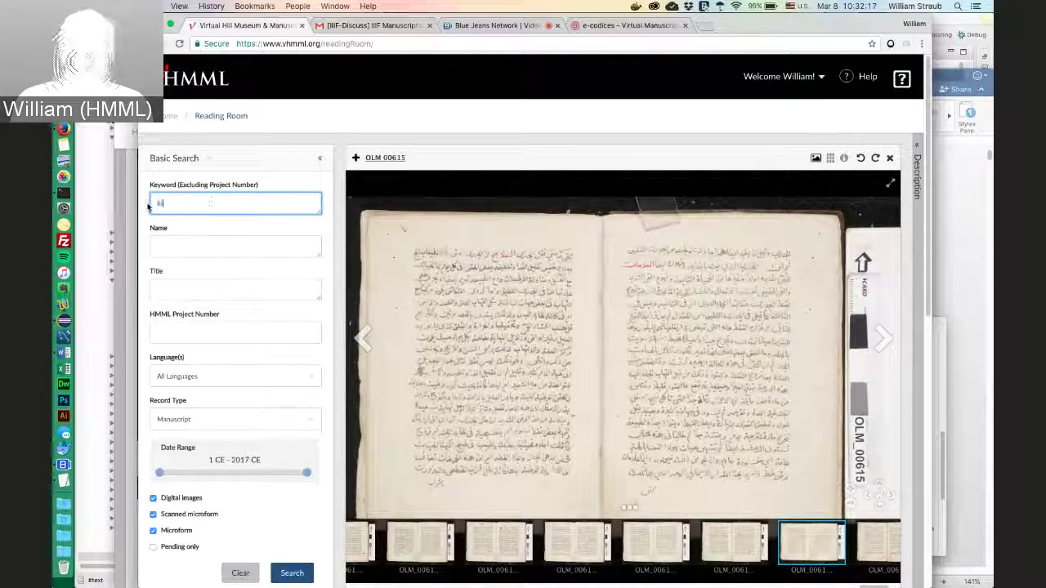
text(rgu)
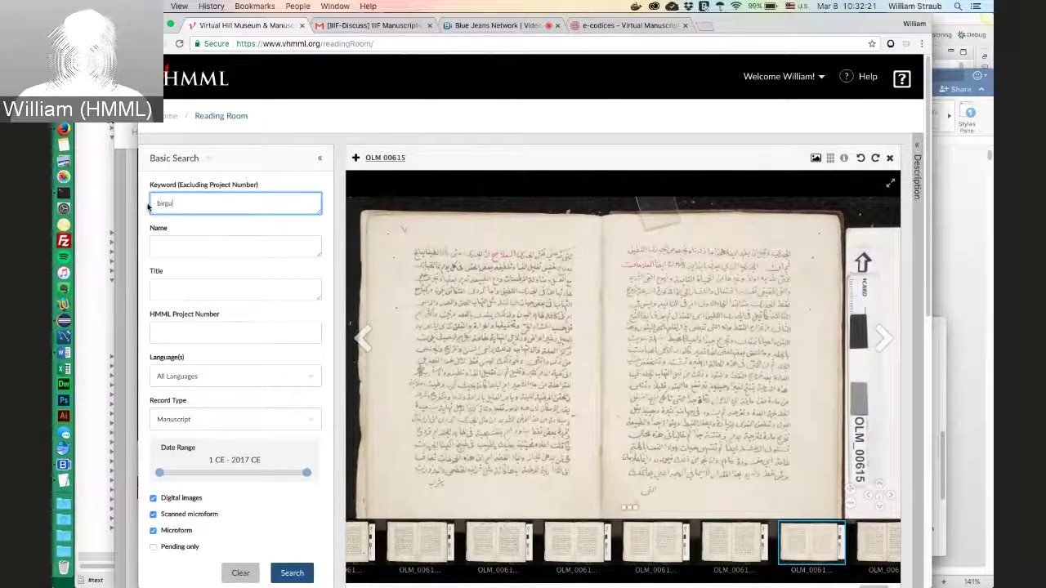
key(Return)
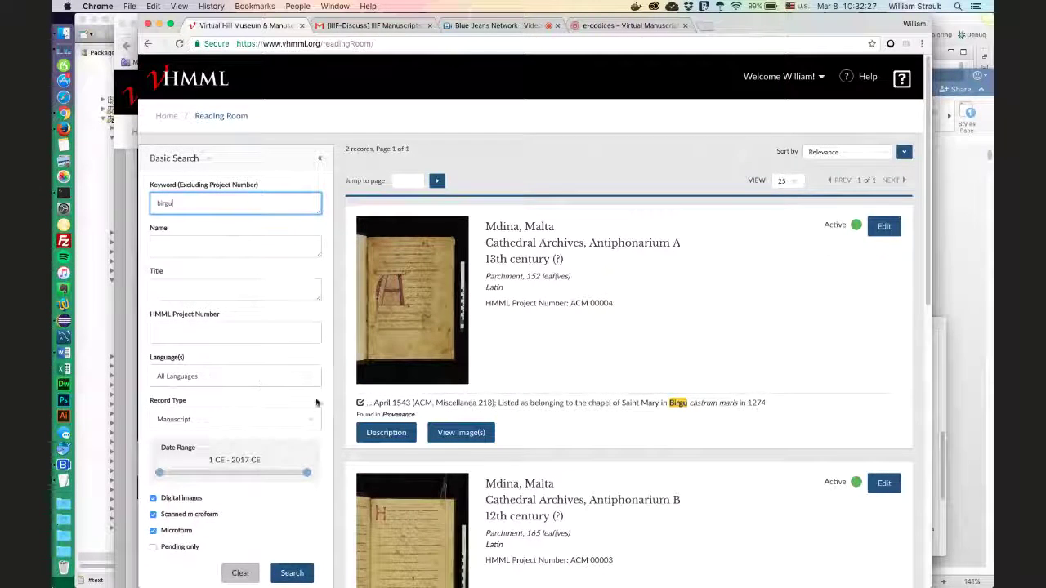
scroll(319, 401, down, 2)
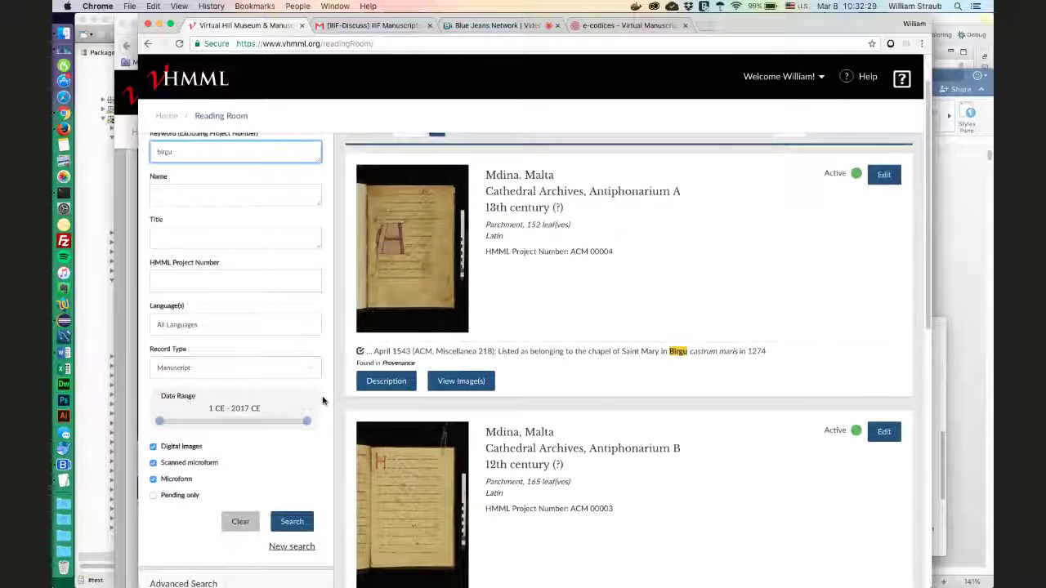
scroll(323, 400, up, 2)
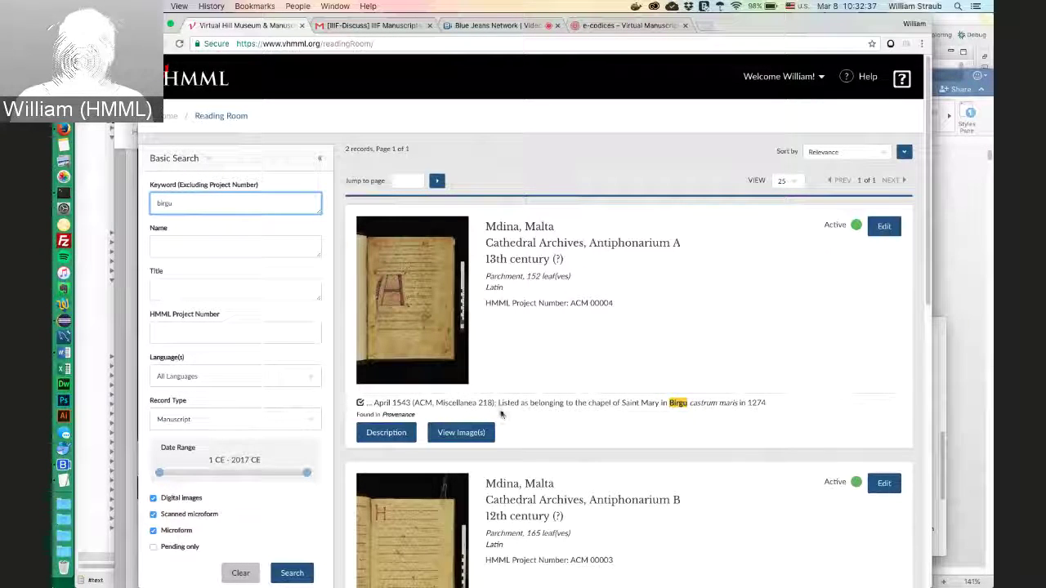
scroll(245, 506, down, 1)
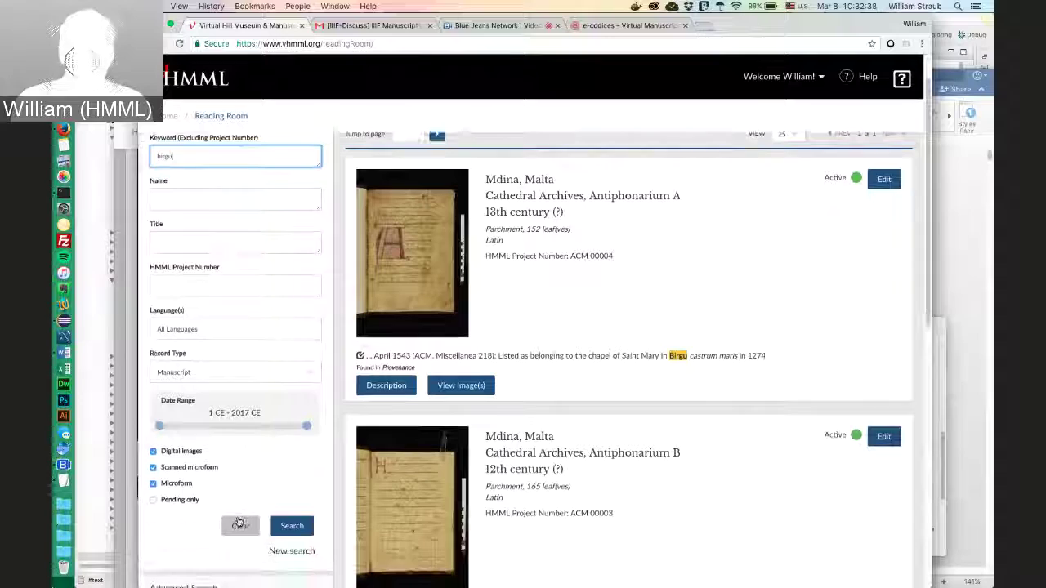
click(241, 525)
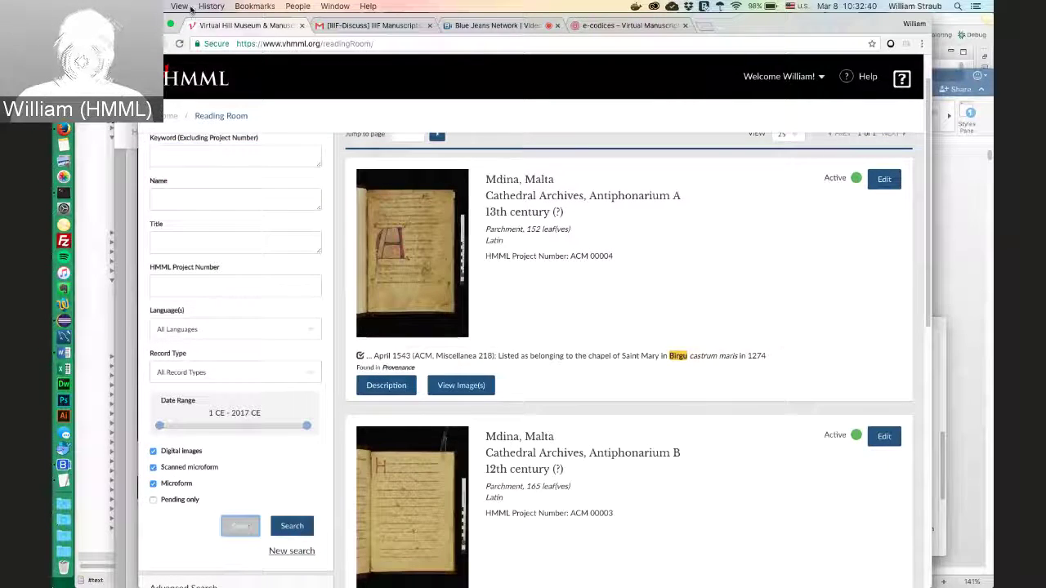
click(176, 155)
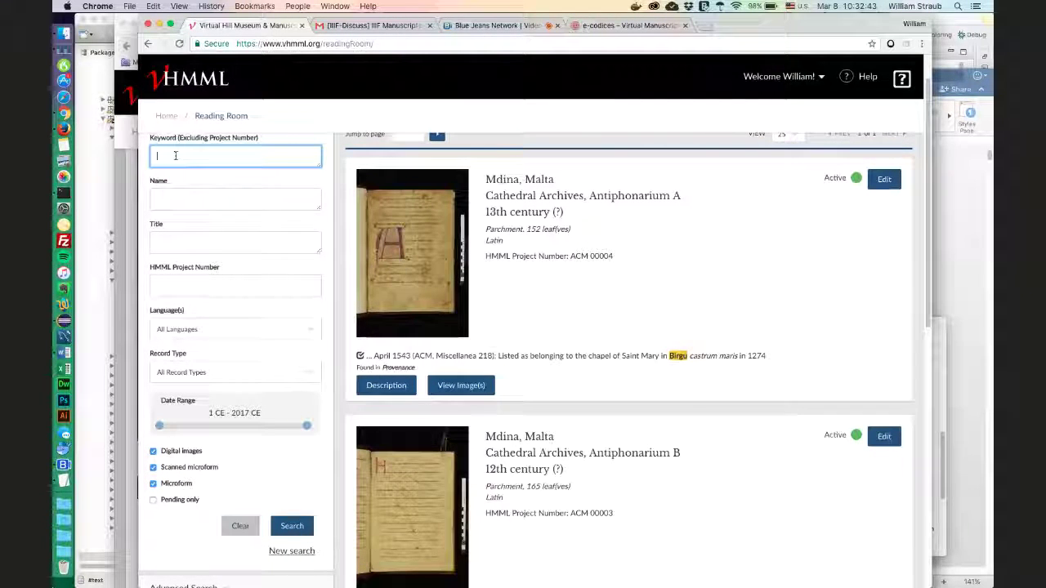
text(Bbrr)
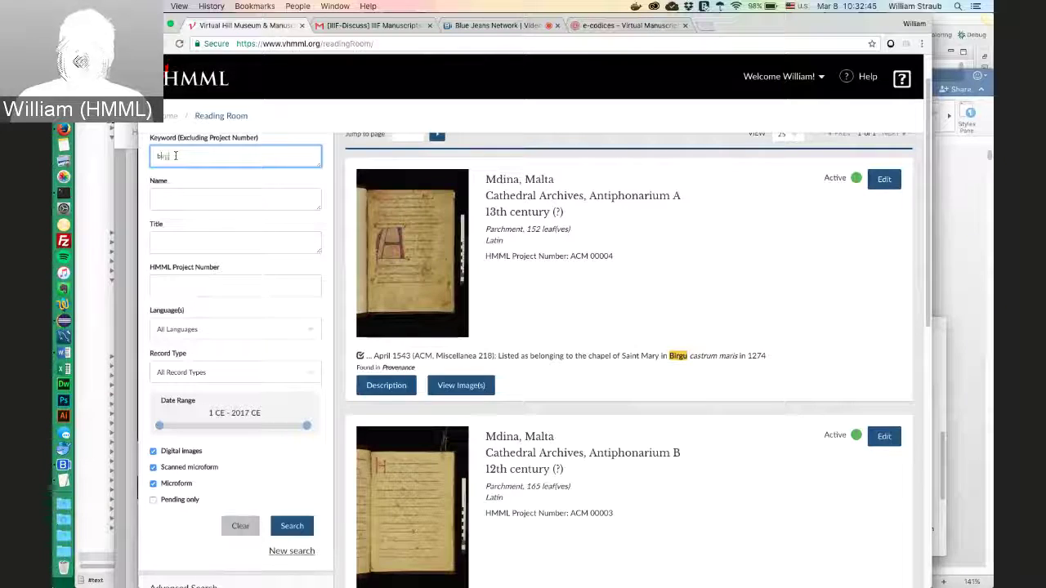
text(gu)
key(Return)
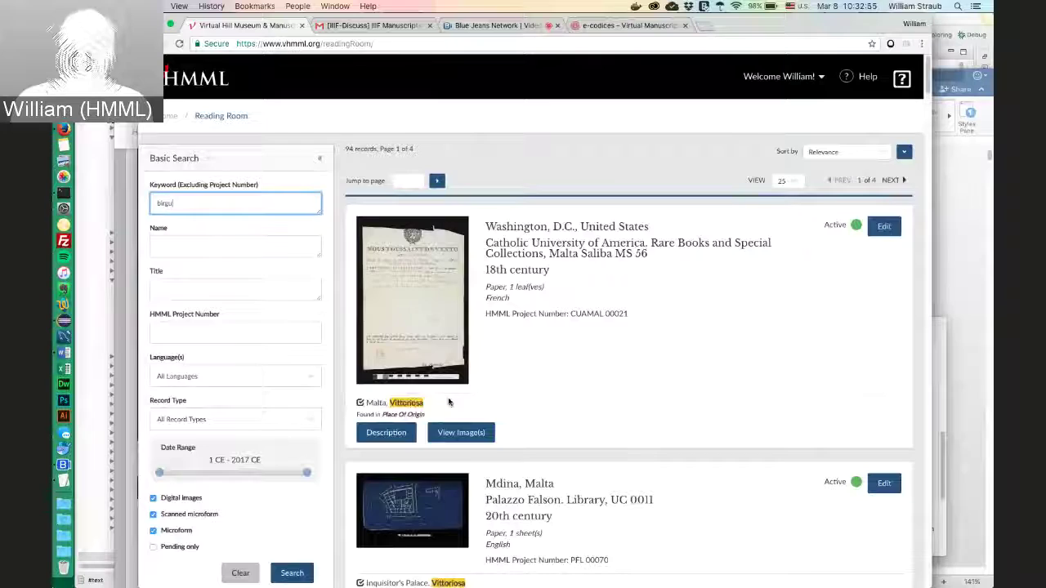
scroll(449, 402, down, 5)
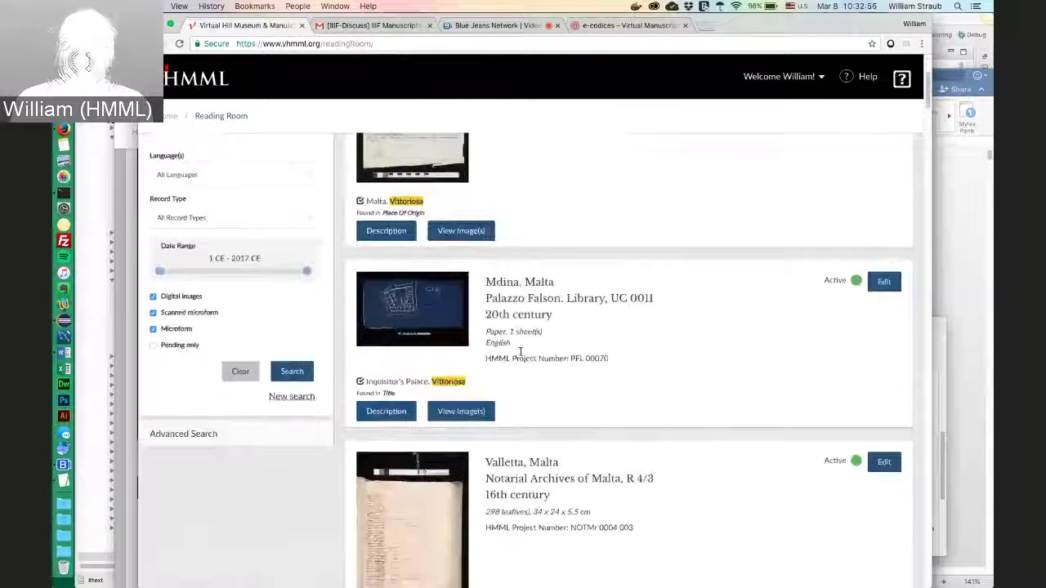
scroll(520, 351, down, 1)
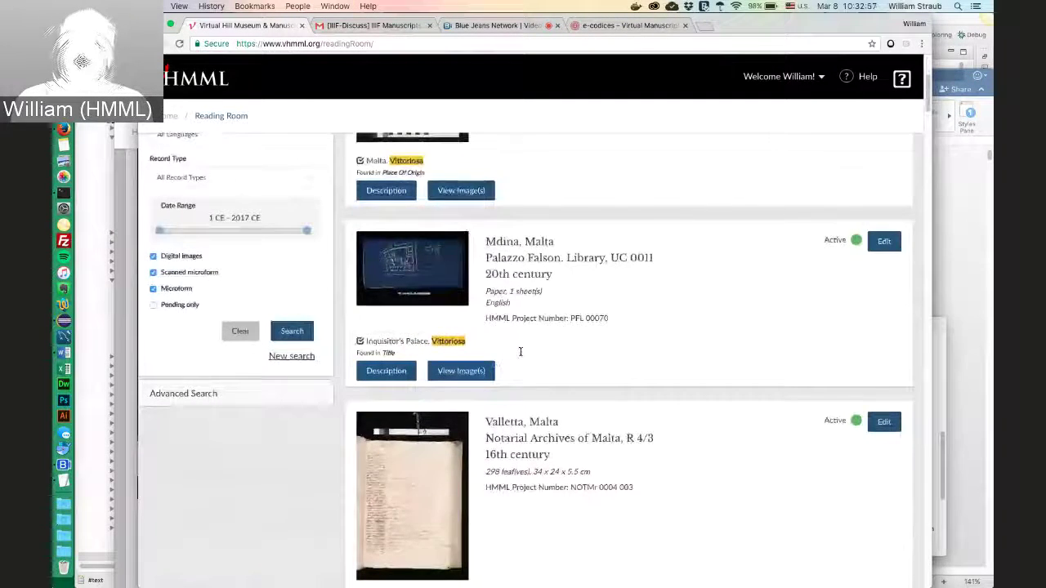
scroll(478, 367, down, 5)
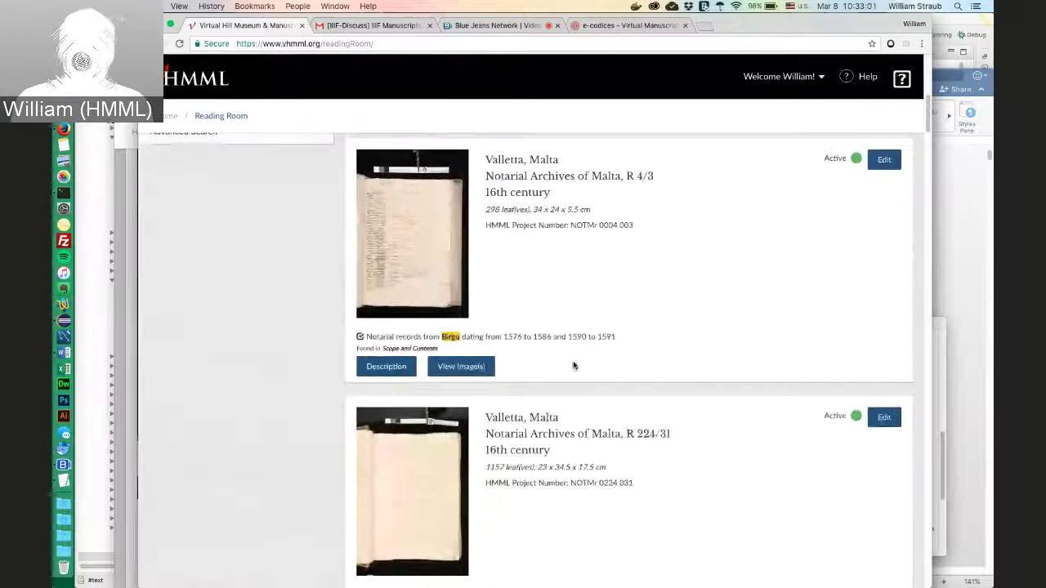
scroll(573, 366, up, 3)
scroll(574, 366, up, 1)
scroll(574, 366, up, 4)
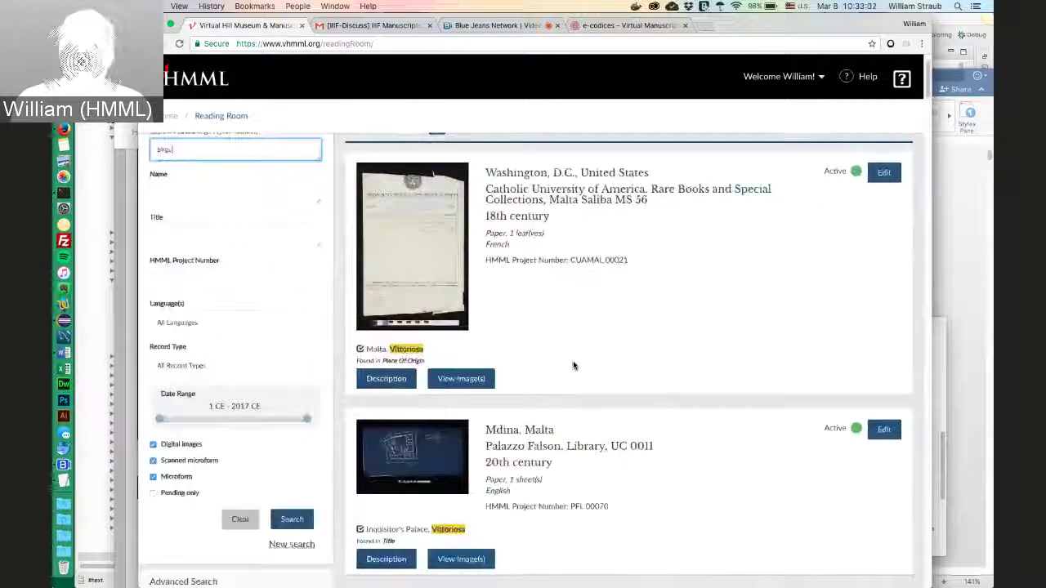
scroll(574, 366, up, 1)
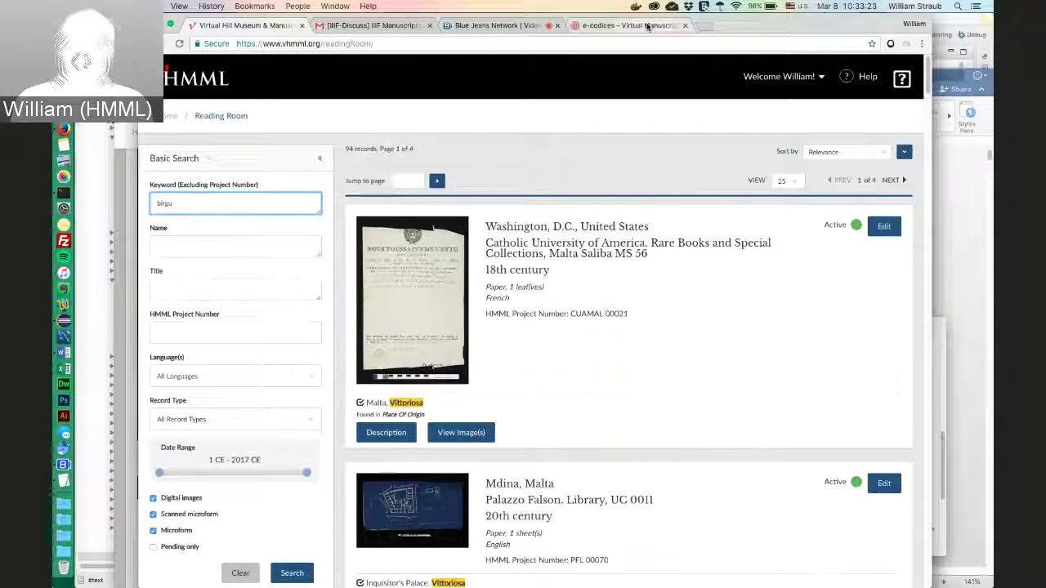
Step: Select the Comites Latentes 15 psalter's IIIF manifest URL on e-codices, then return to the Reading Room
click(629, 25)
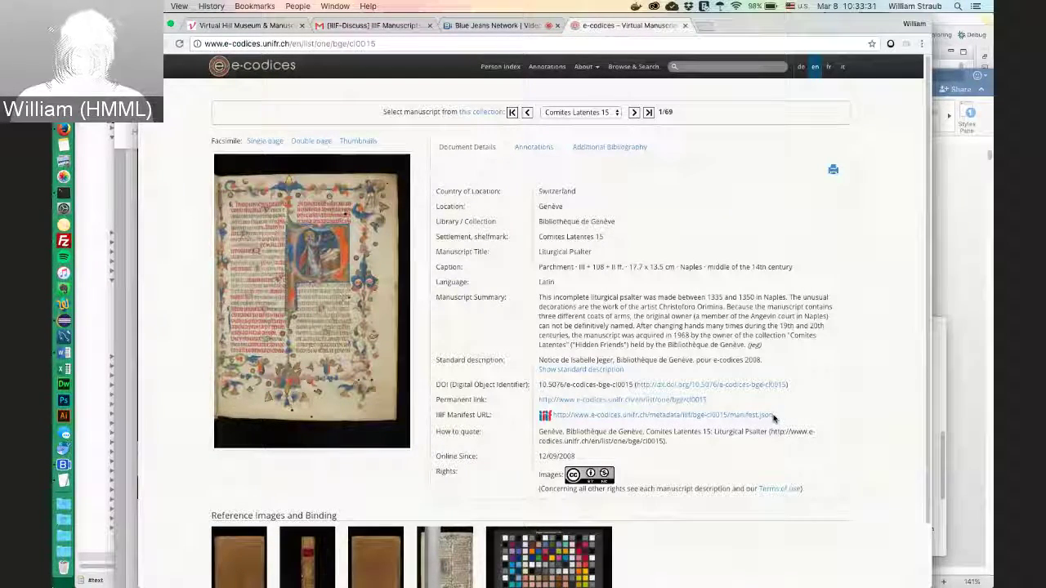
drag(773, 416, 554, 416)
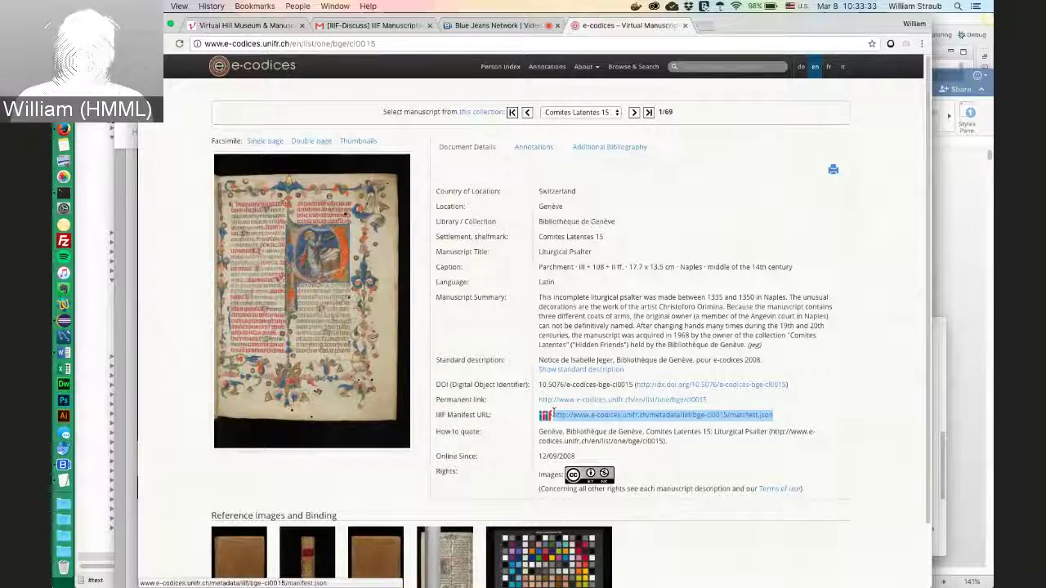
click(260, 26)
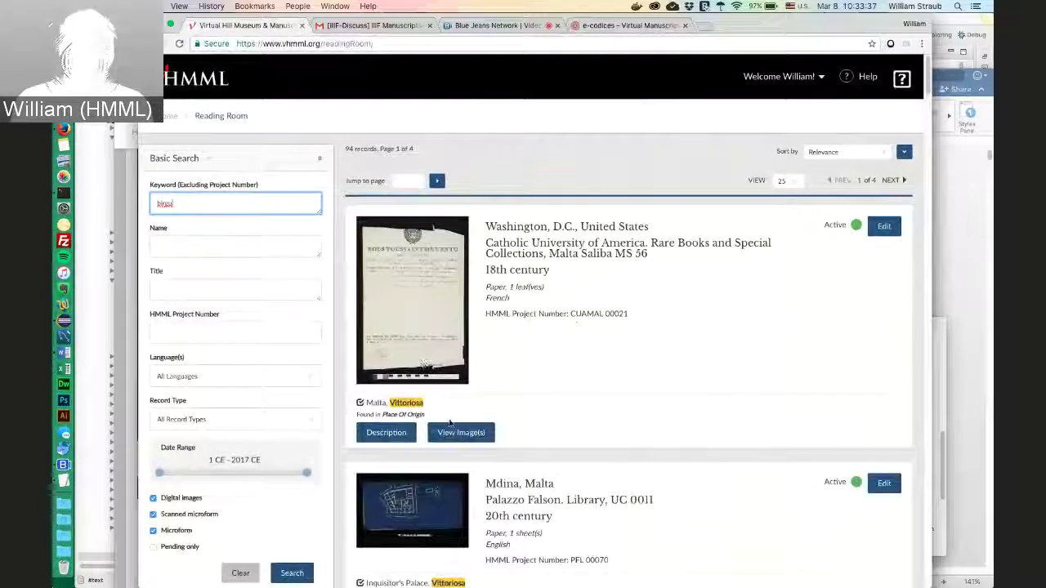
Step: Clear the 'birgu' keyword and set Country to Syria under Advanced Search
drag(174, 203, 144, 203)
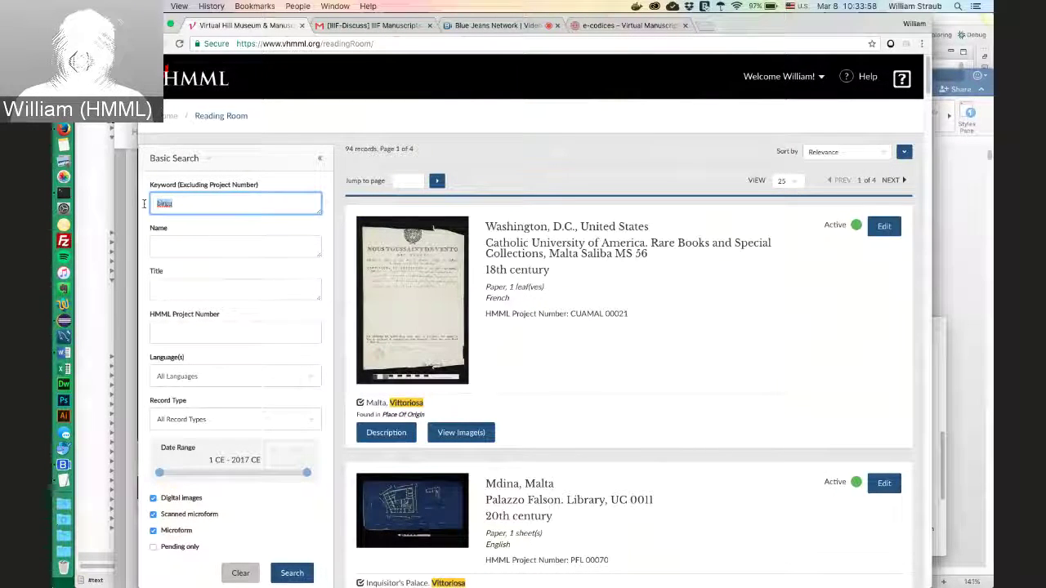
text(sy)
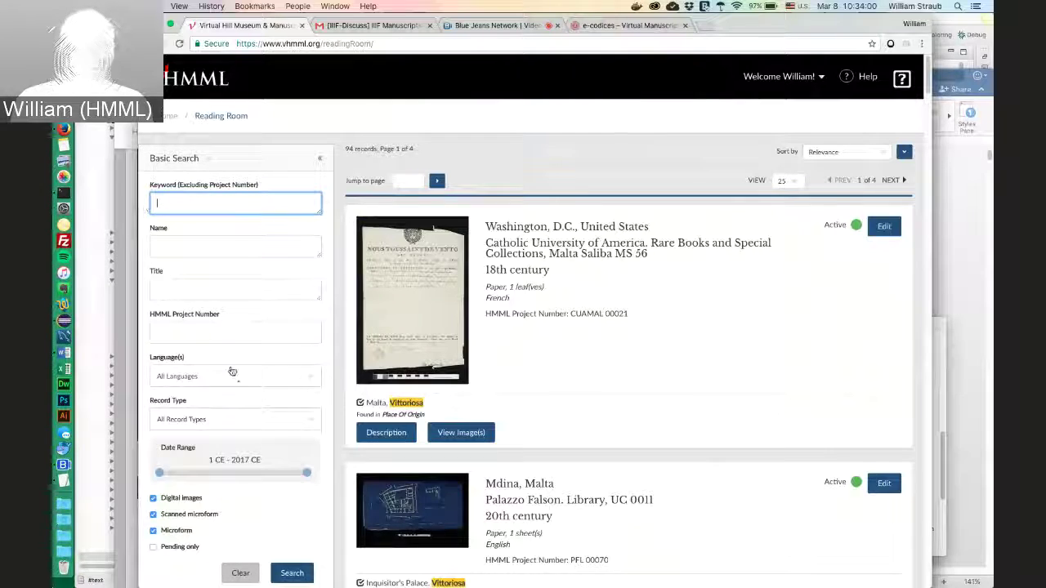
scroll(213, 327, down, 8)
scroll(199, 277, up, 3)
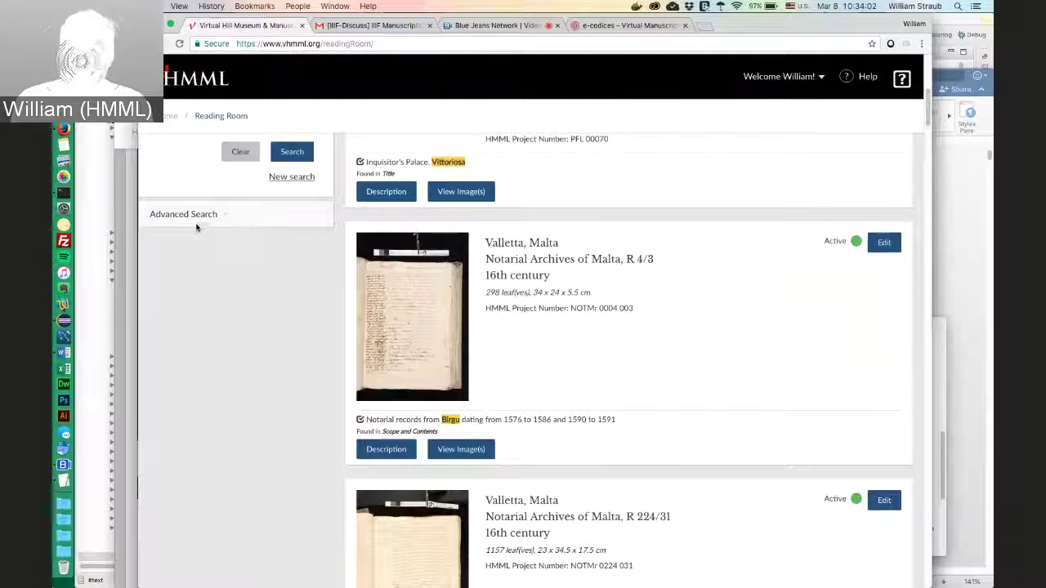
click(196, 215)
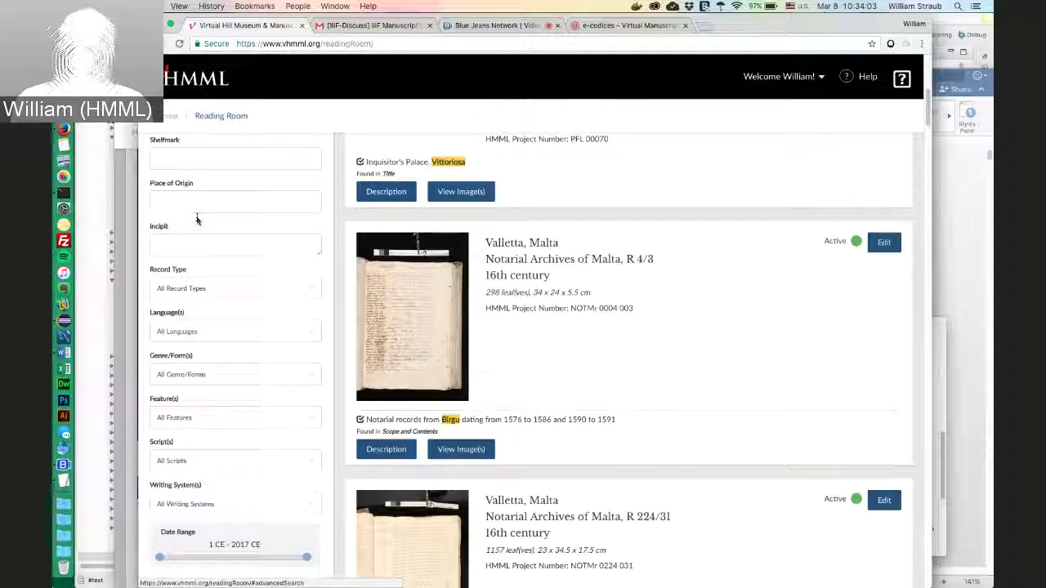
scroll(196, 217, up, 3)
click(290, 201)
scroll(203, 327, down, 5)
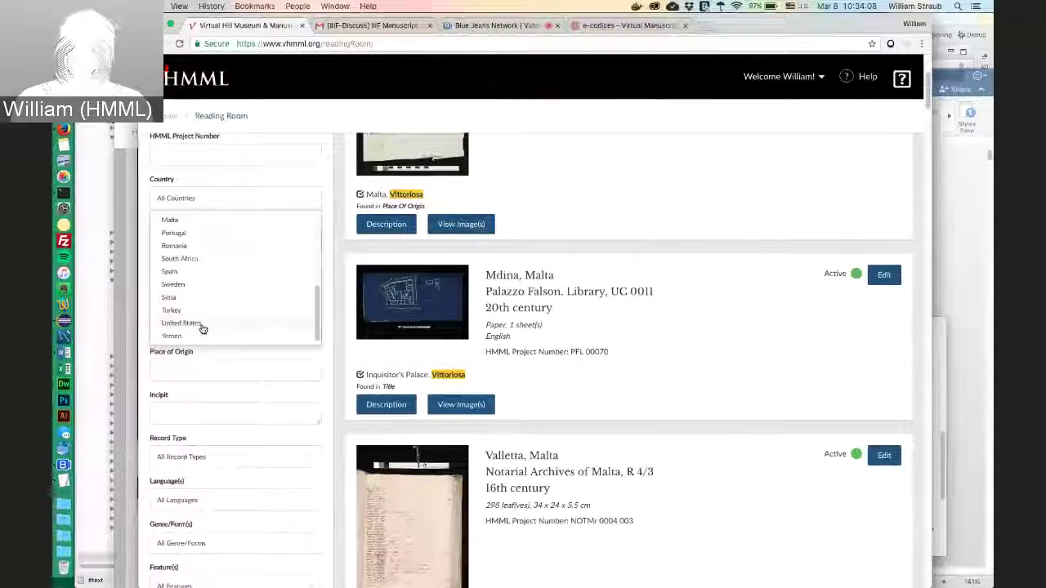
click(170, 297)
Step: Add the Decoration, Anthropomorphic feature filter
scroll(300, 319, down, 1)
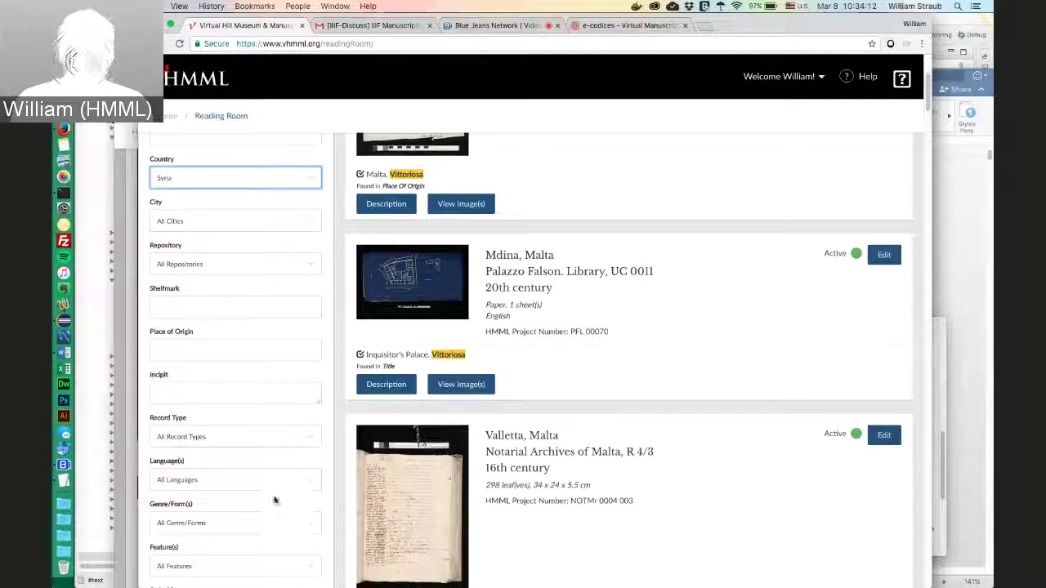
click(297, 566)
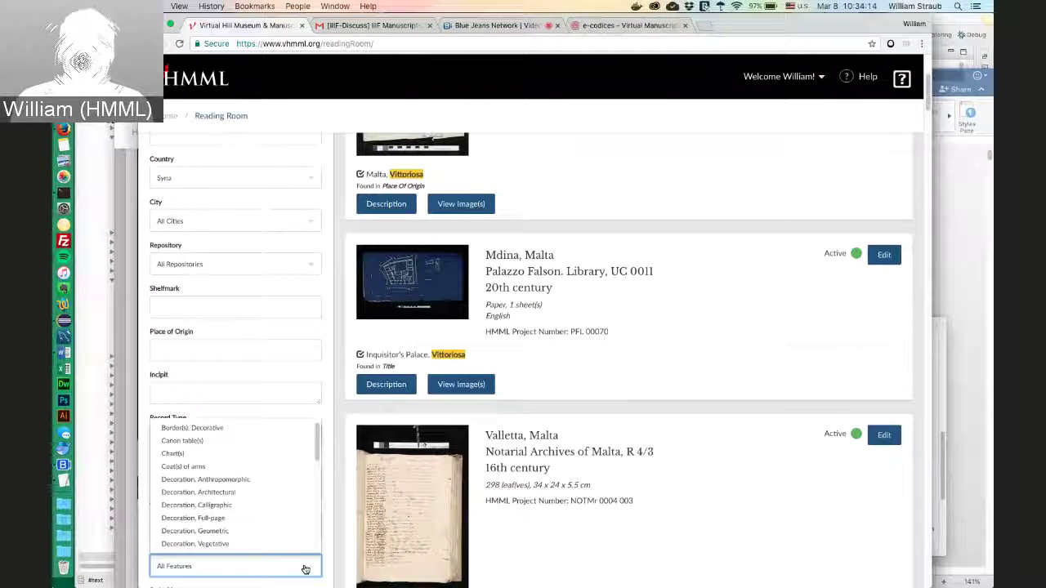
click(206, 484)
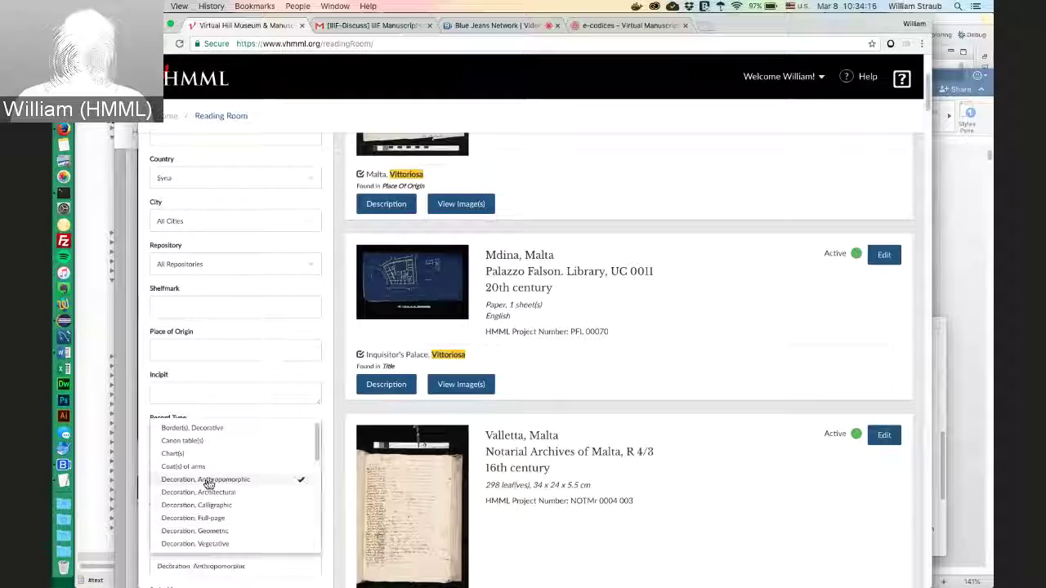
scroll(327, 470, down, 5)
Step: Search with the filters and open AODA 00004's images at its illuminated portrait page
click(286, 270)
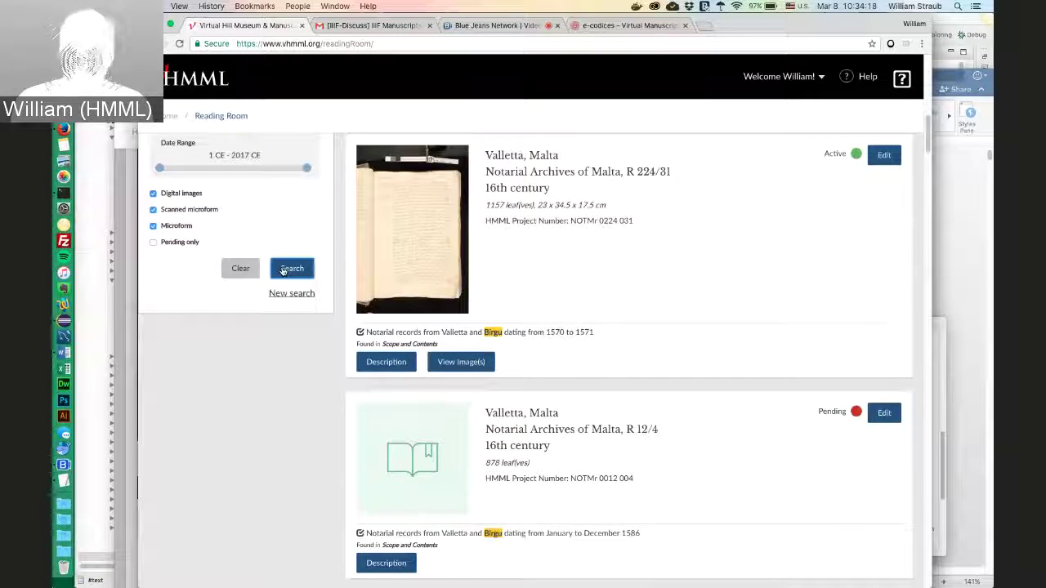
click(457, 406)
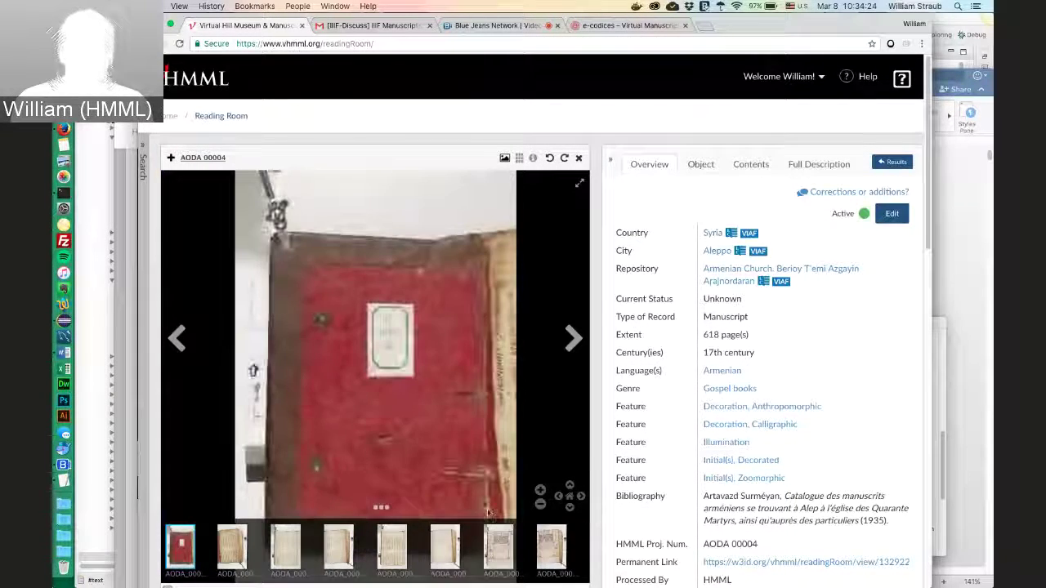
click(552, 541)
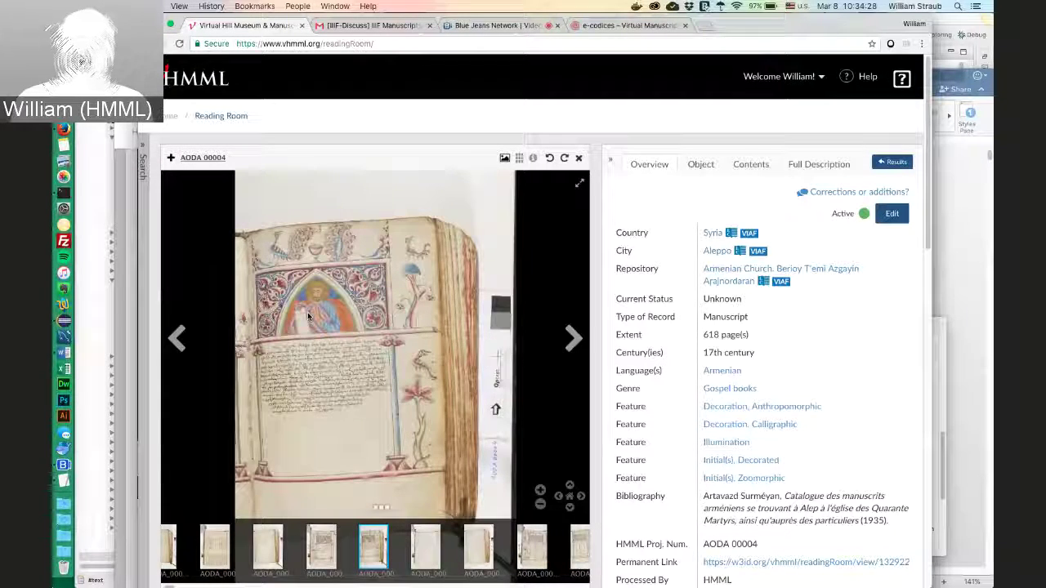
Step: Show the viewer's add-slot options and briefly check the e-codices page before returning
click(171, 157)
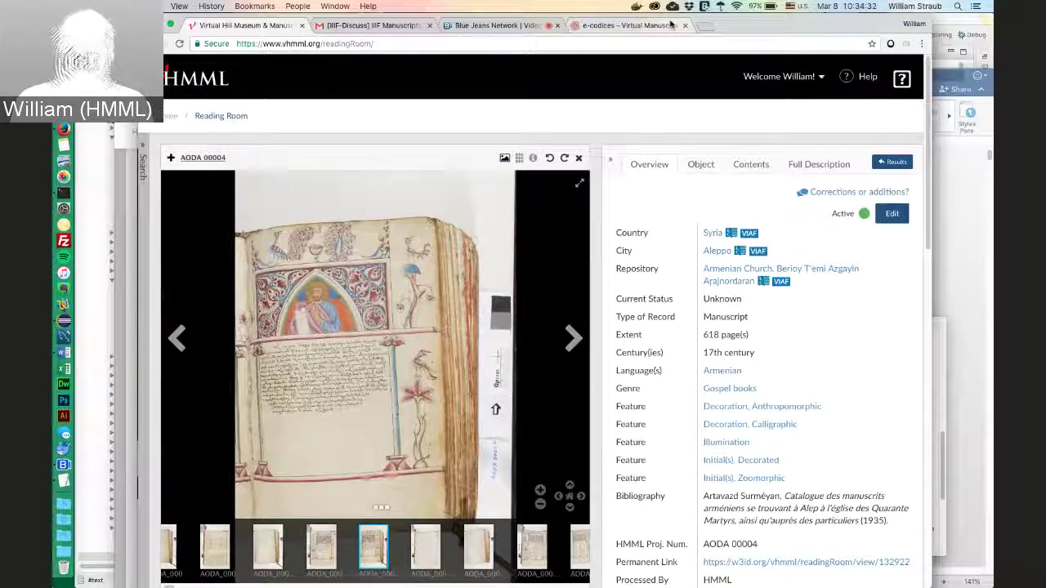
click(621, 25)
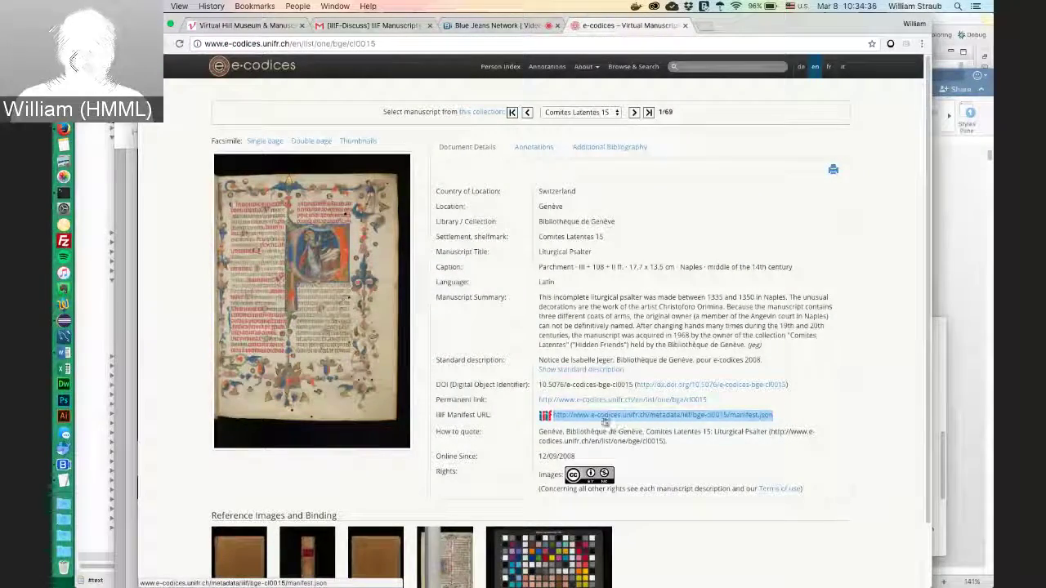
click(211, 26)
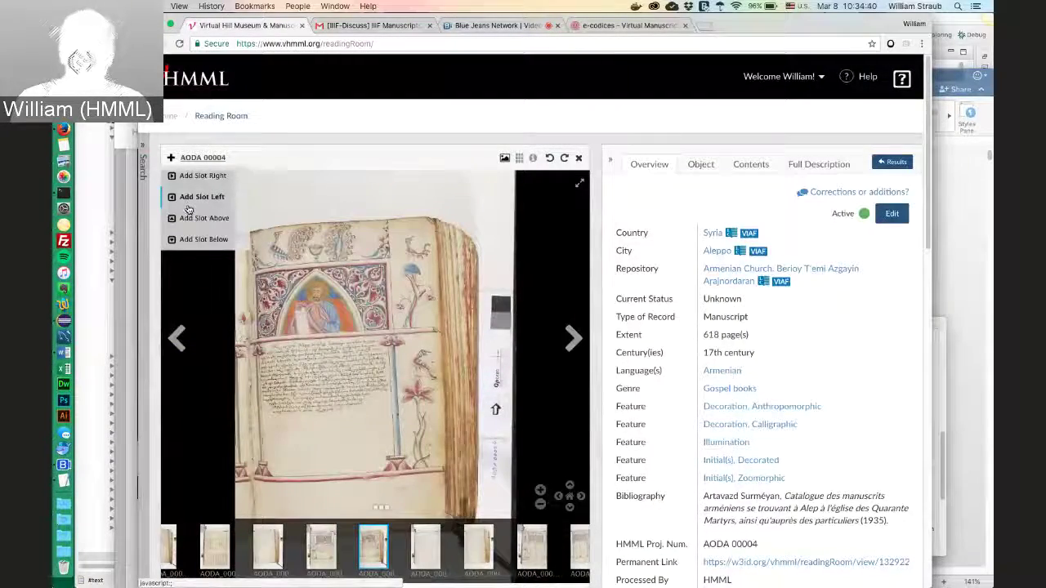
Step: Add a viewer slot and load the pasted IIIF manifest URL for the psalter
click(198, 176)
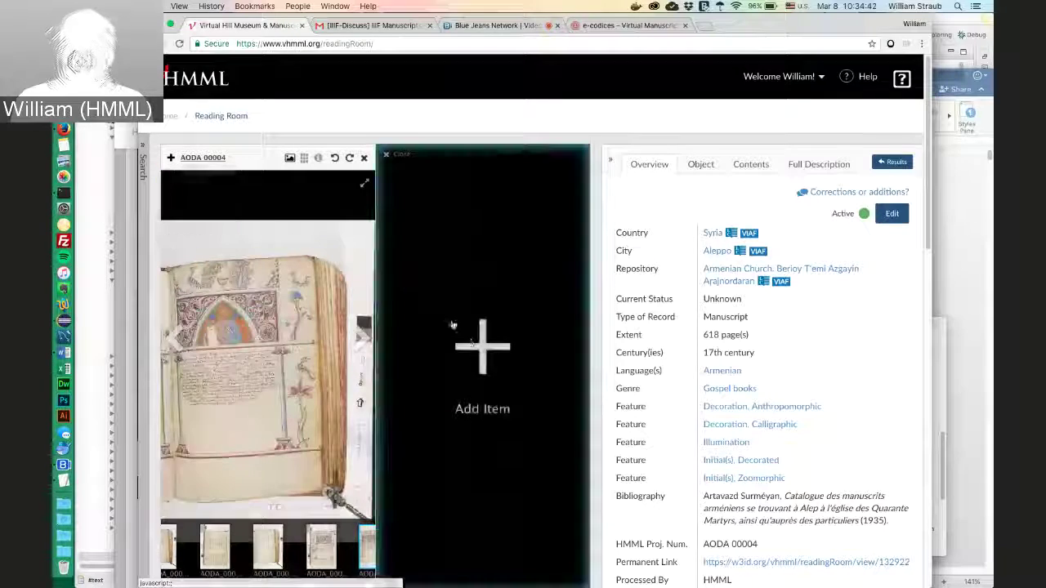
click(480, 347)
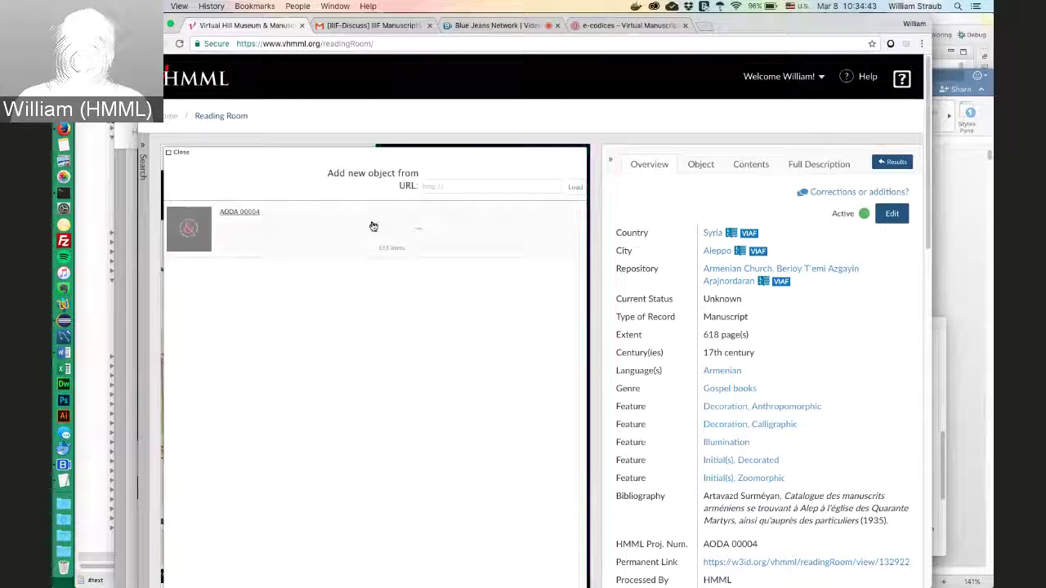
click(430, 185)
key(ctrl+v)
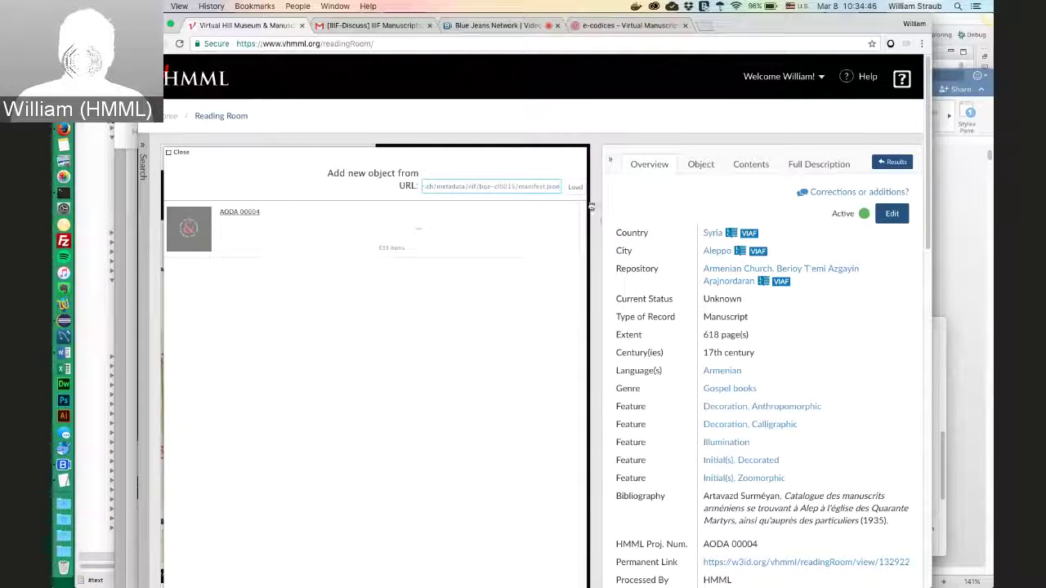
click(575, 189)
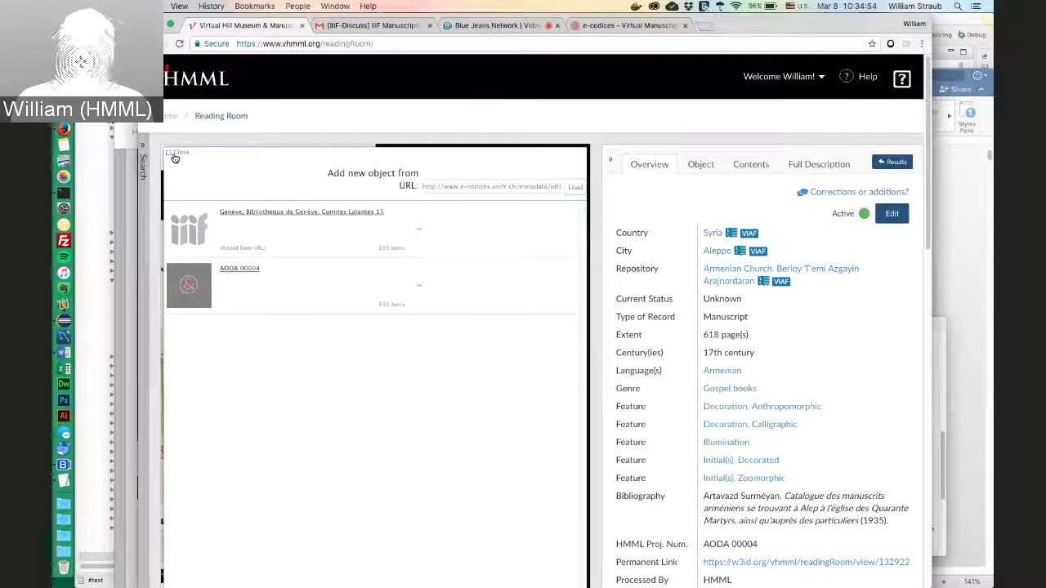
Step: Open the Genève psalter Comites Latentes 15 in the new slot at folio 1r
click(175, 155)
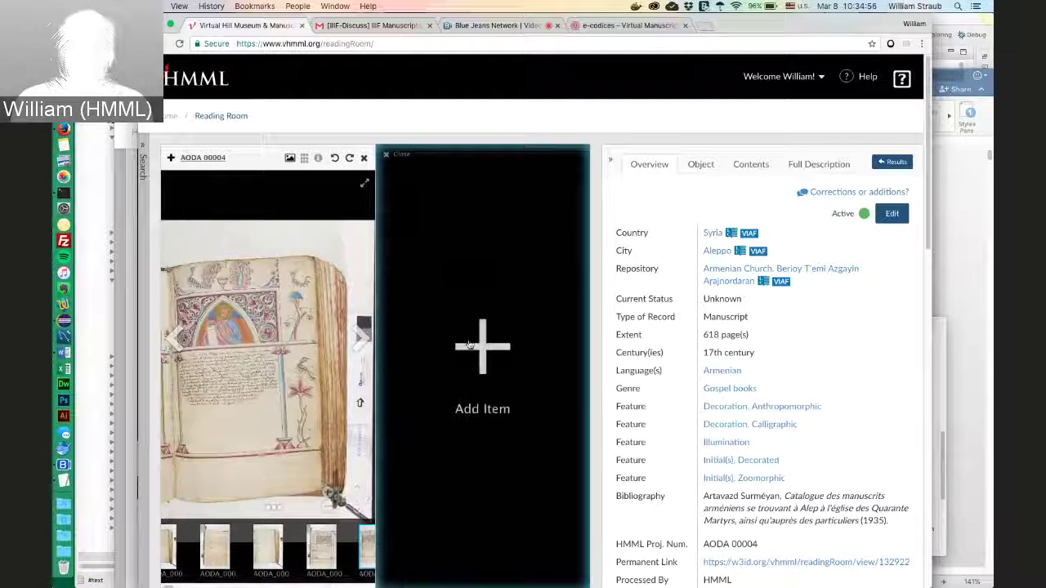
click(482, 349)
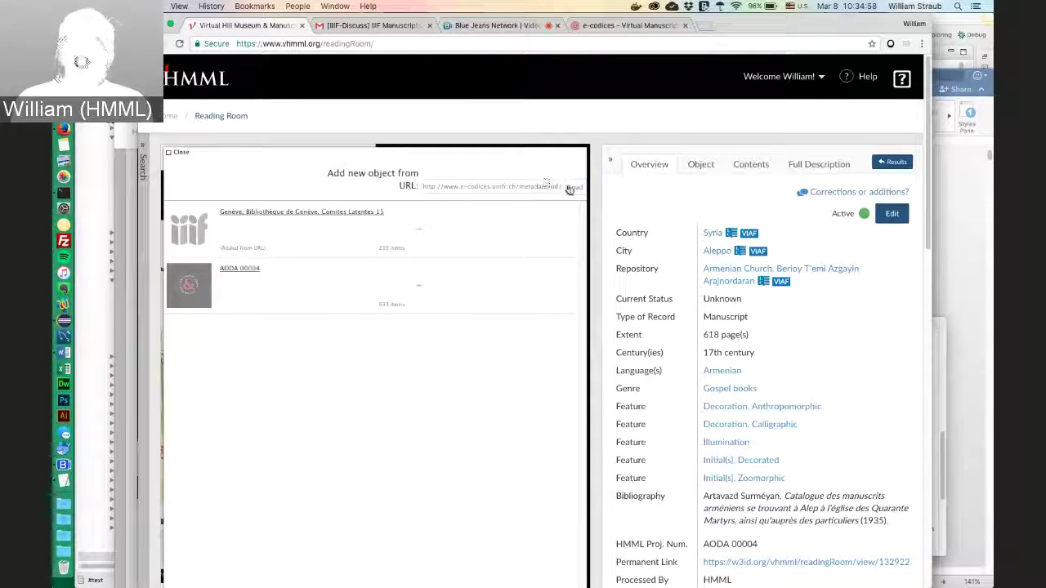
click(282, 215)
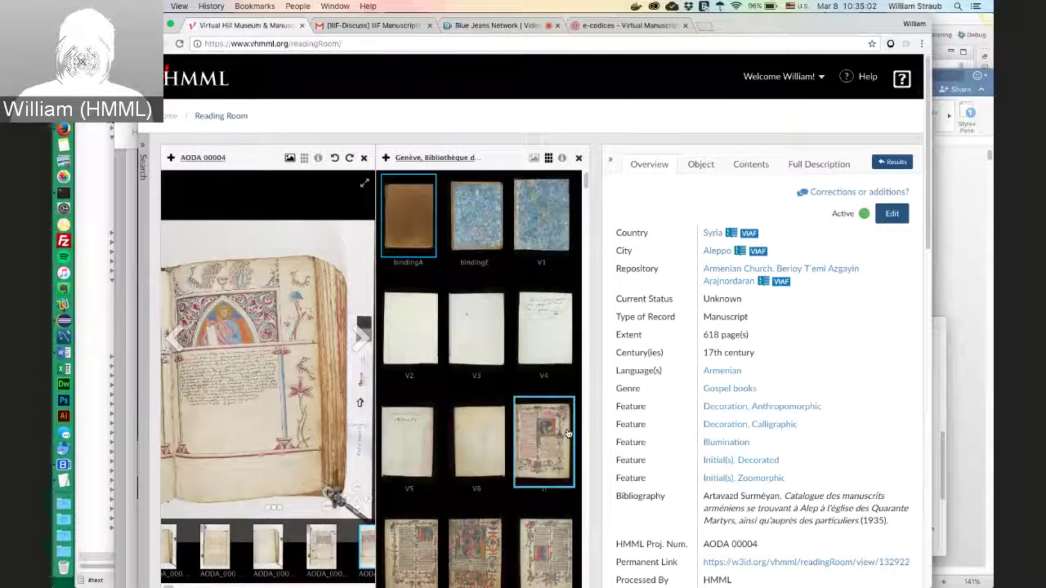
click(568, 433)
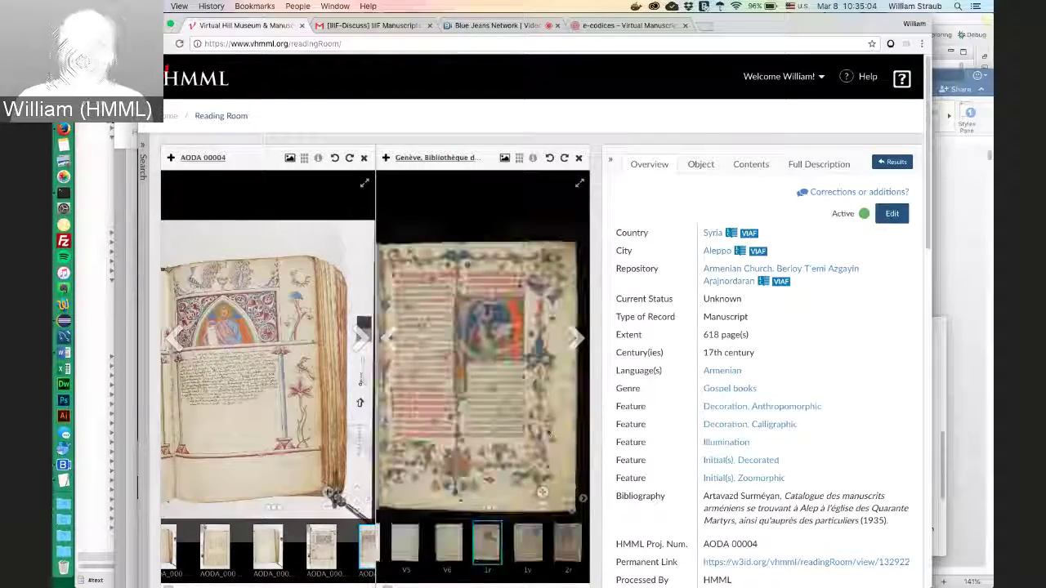
Step: Collapse the Overview/Object/Contents metadata panel so both manuscript viewers widen
click(610, 161)
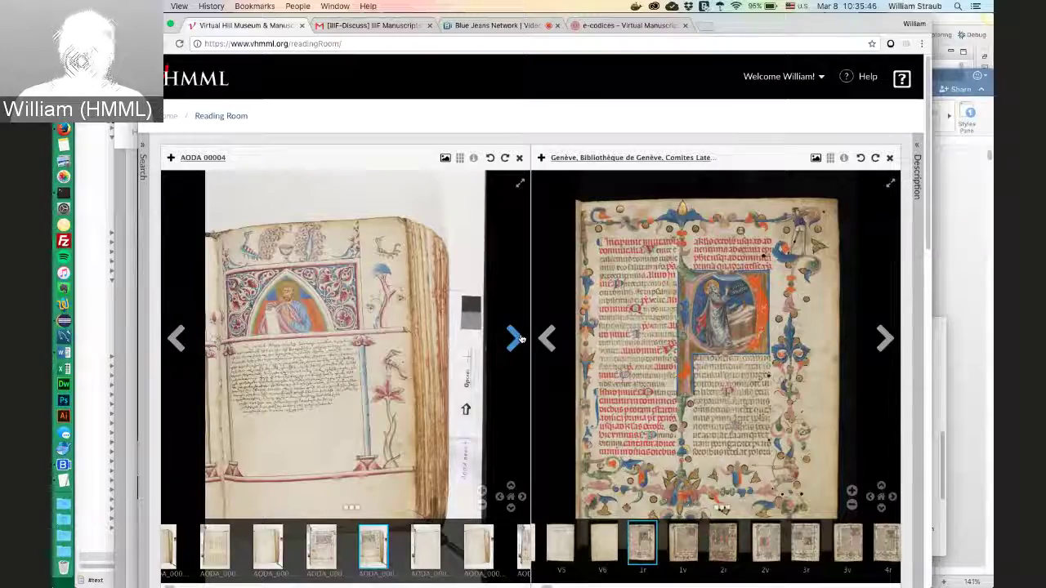
click(179, 158)
click(188, 176)
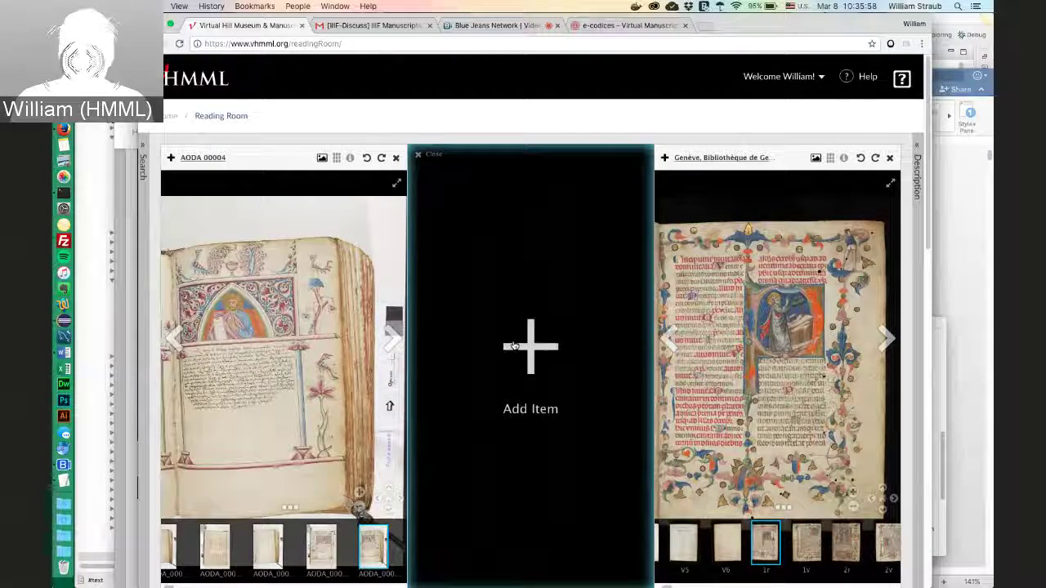
click(434, 155)
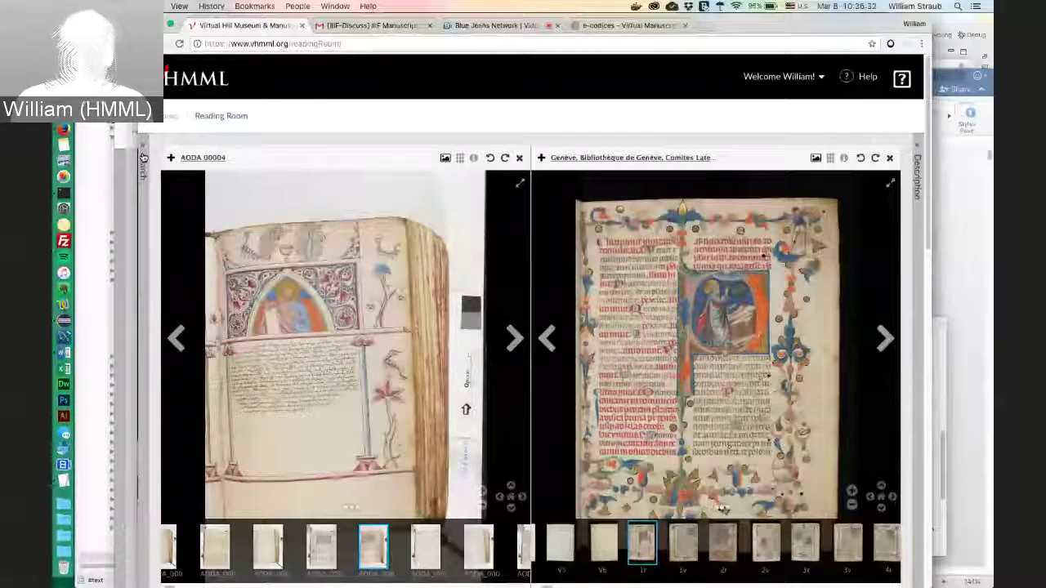
Step: Reopen the Search sidebar, still filtered to Syria, beside both manuscript viewers
click(143, 157)
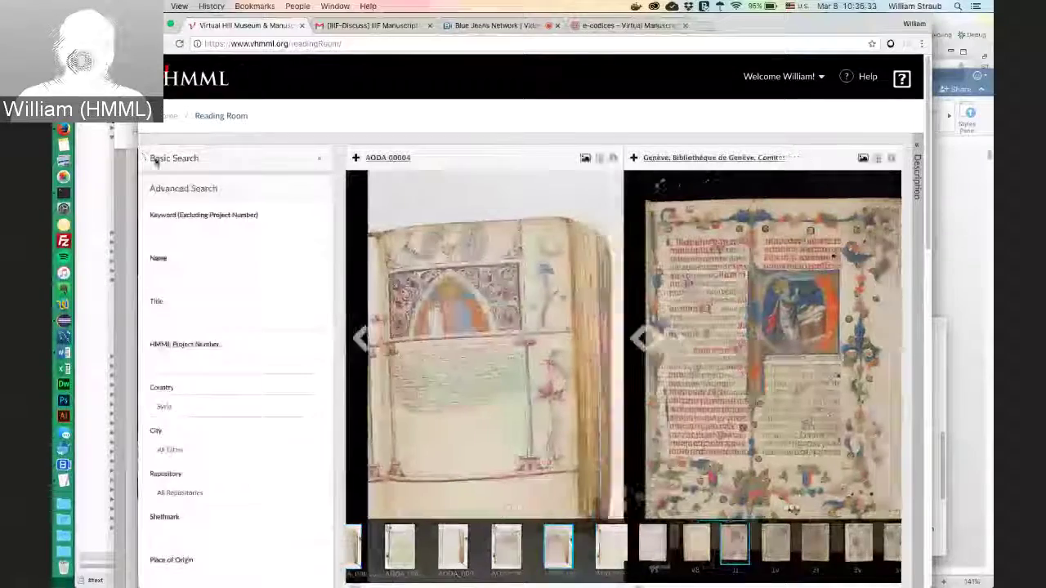